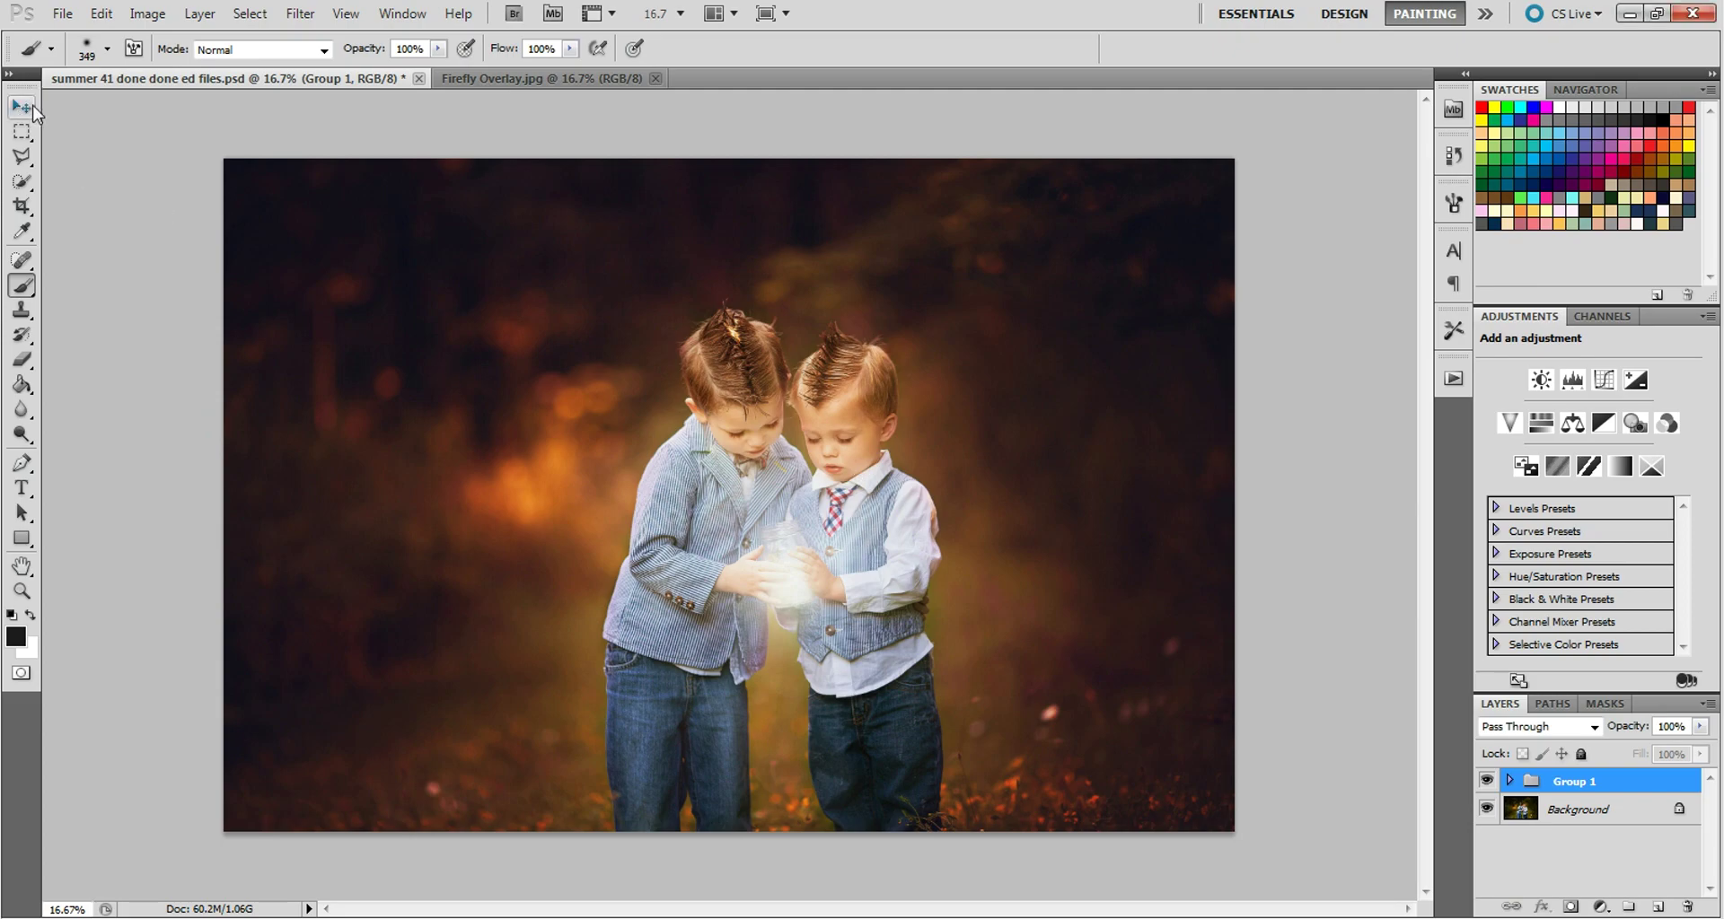
Select the Move tool in the toolbox
{"action": "left_click", "coordinate": [24, 113]}
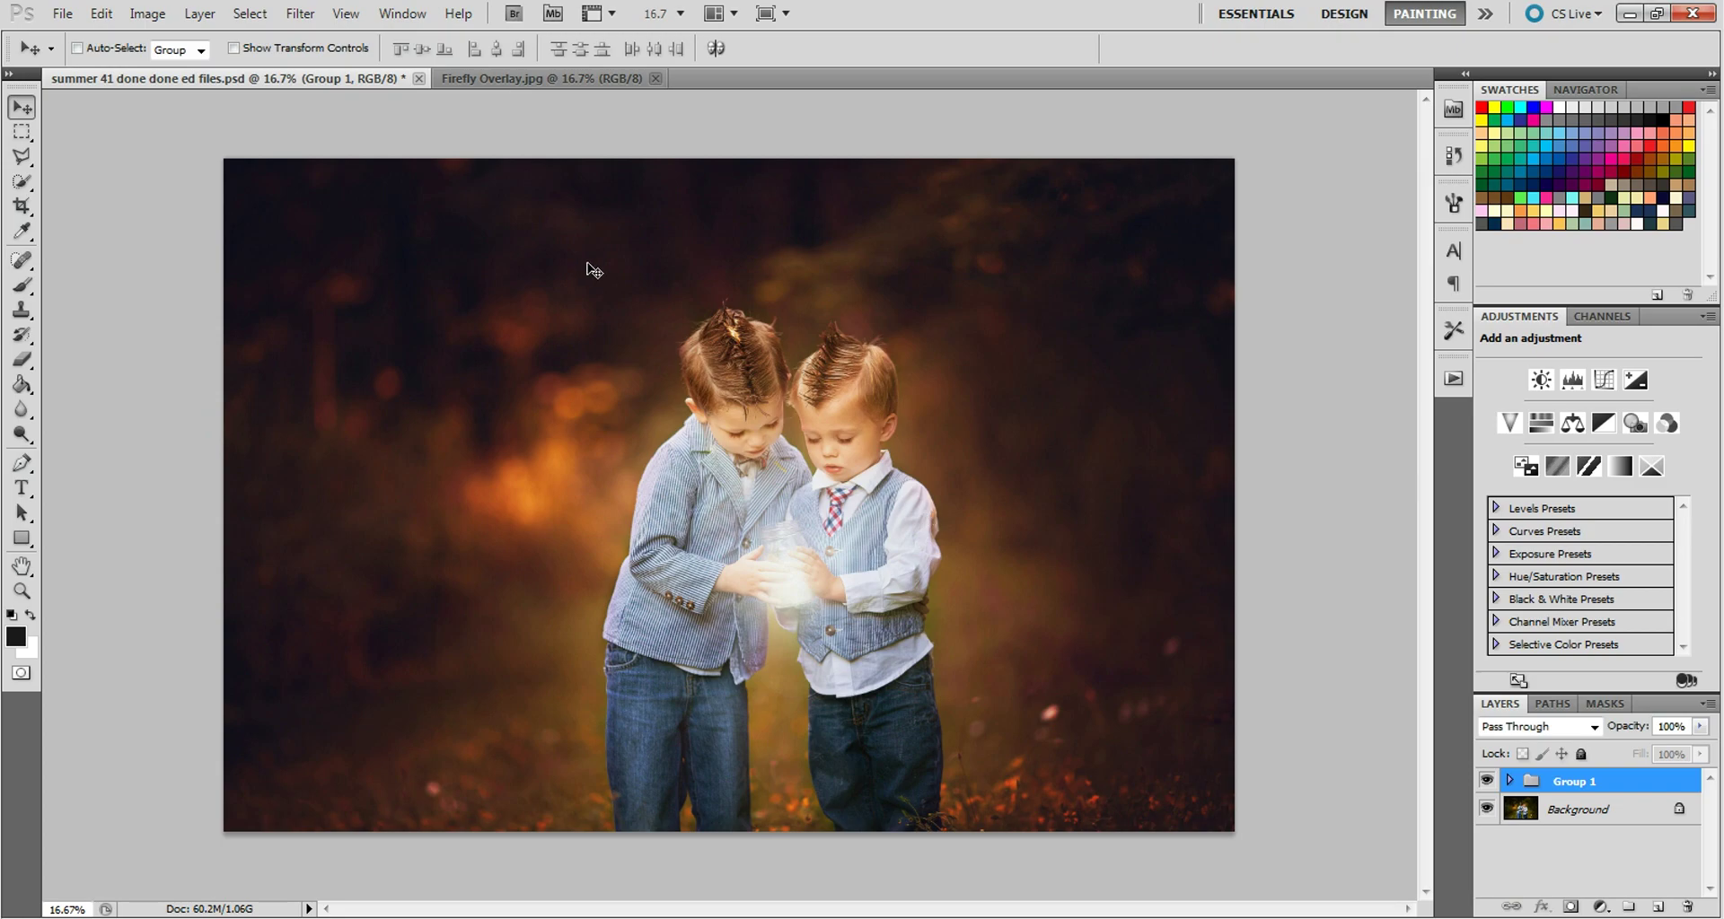
Drag Firefly Overlay.jpg into the portrait as Layer 4, close it, and position it to fill the canvas
{"action": "left_click", "coordinate": [504, 81]}
{"action": "left_click", "coordinate": [351, 77]}
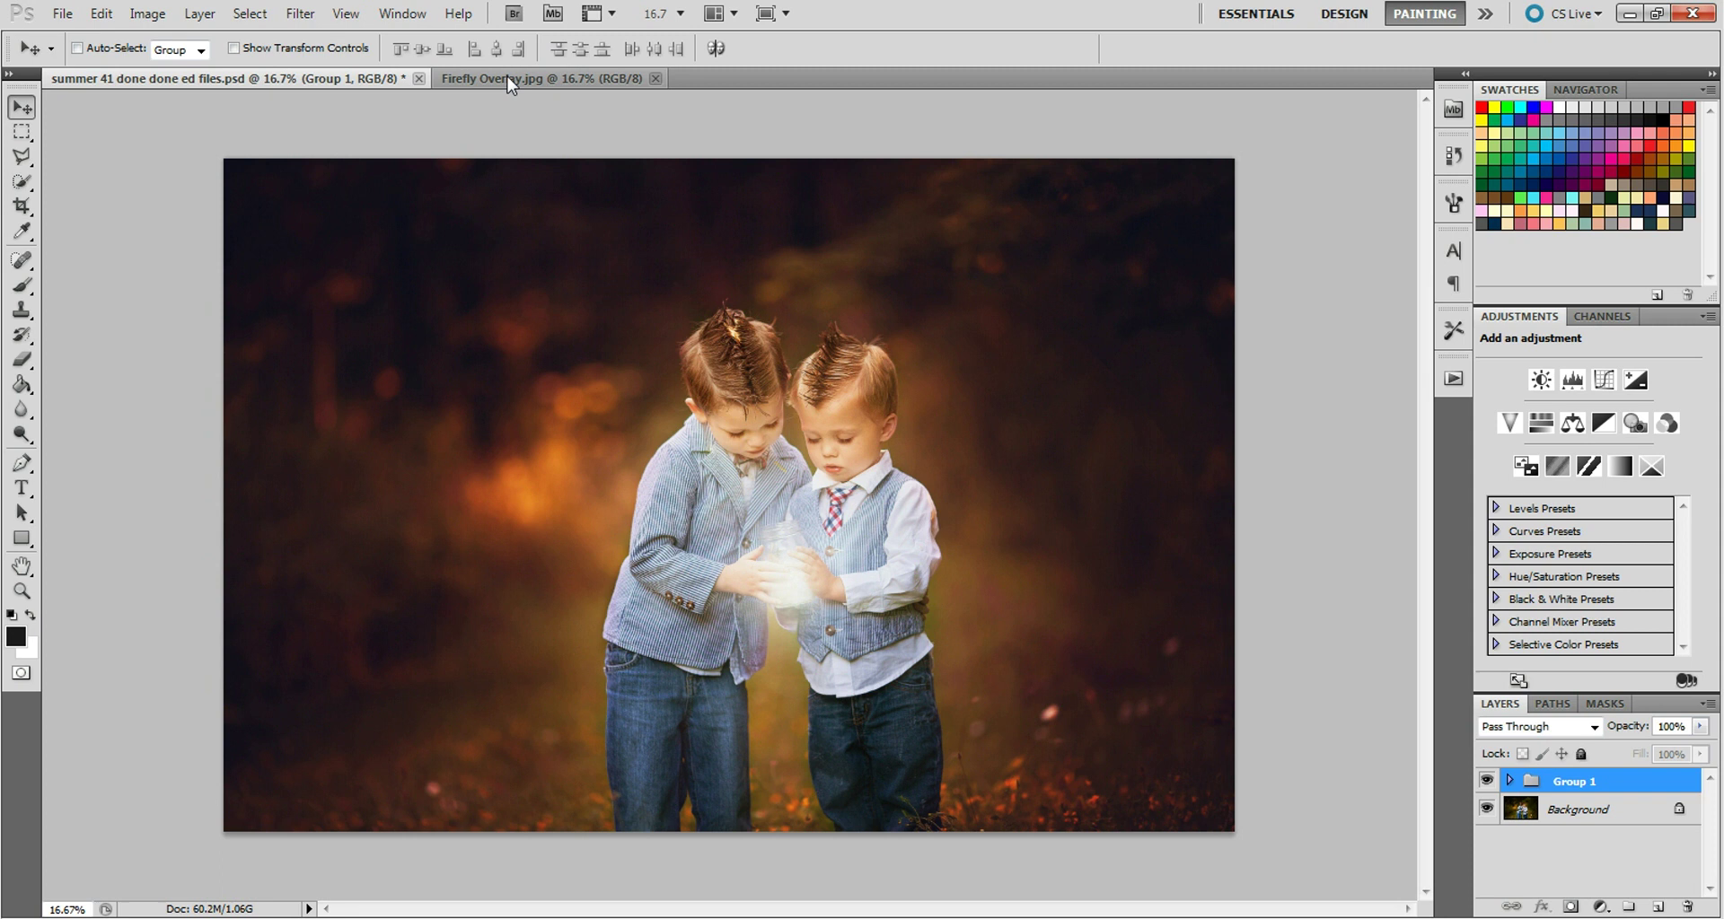
{"action": "left_click_drag", "start_coordinate": [508, 82], "coordinate": [546, 207]}
{"action": "left_click_drag", "start_coordinate": [504, 493], "coordinate": [431, 506]}
{"action": "left_click", "coordinate": [1479, 189]}
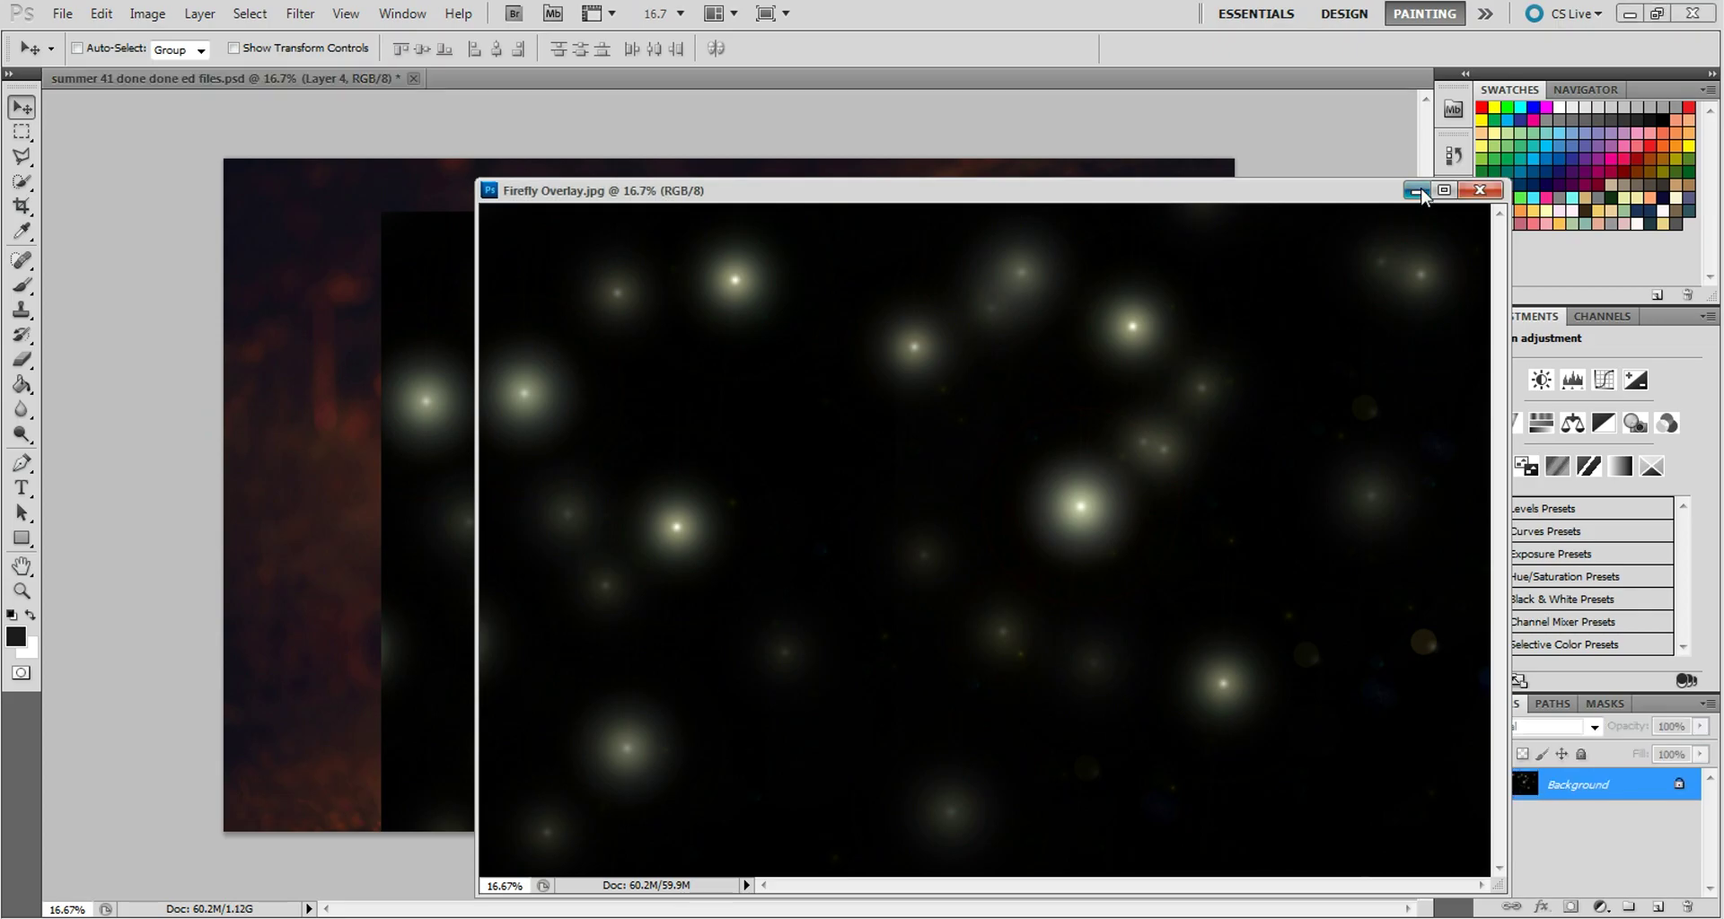
{"action": "left_click_drag", "start_coordinate": [915, 596], "coordinate": [757, 503]}
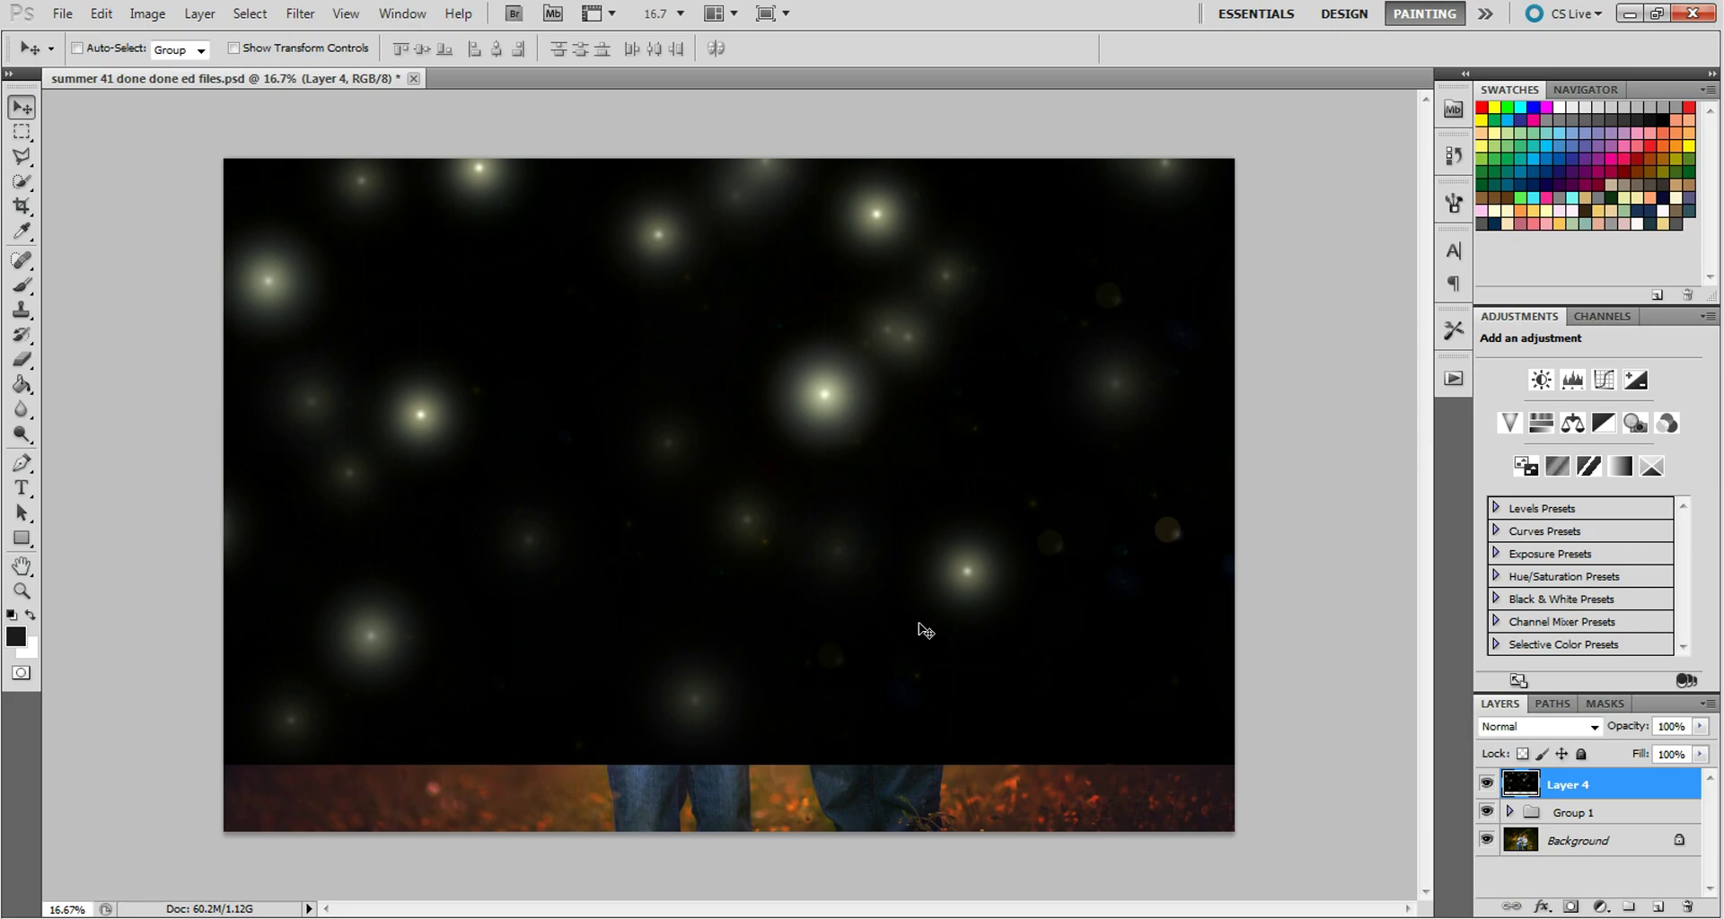
{"action": "left_click_drag", "start_coordinate": [925, 630], "coordinate": [924, 691]}
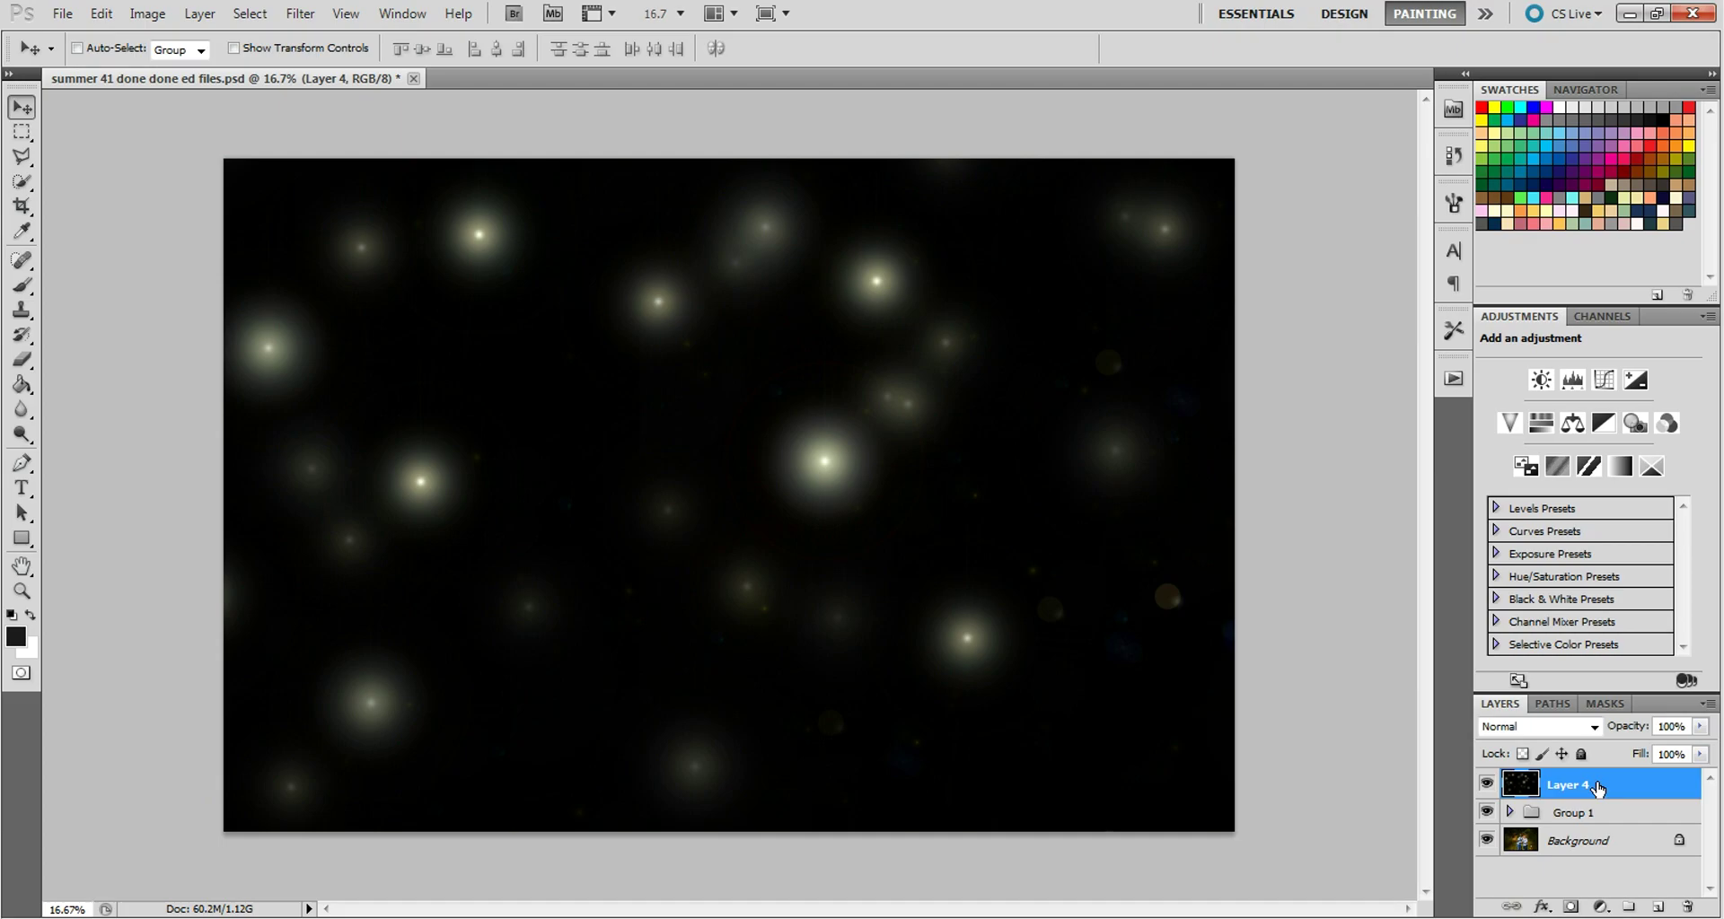
Set Layer 4's blend mode to Screen
{"action": "left_click", "coordinate": [1595, 727]}
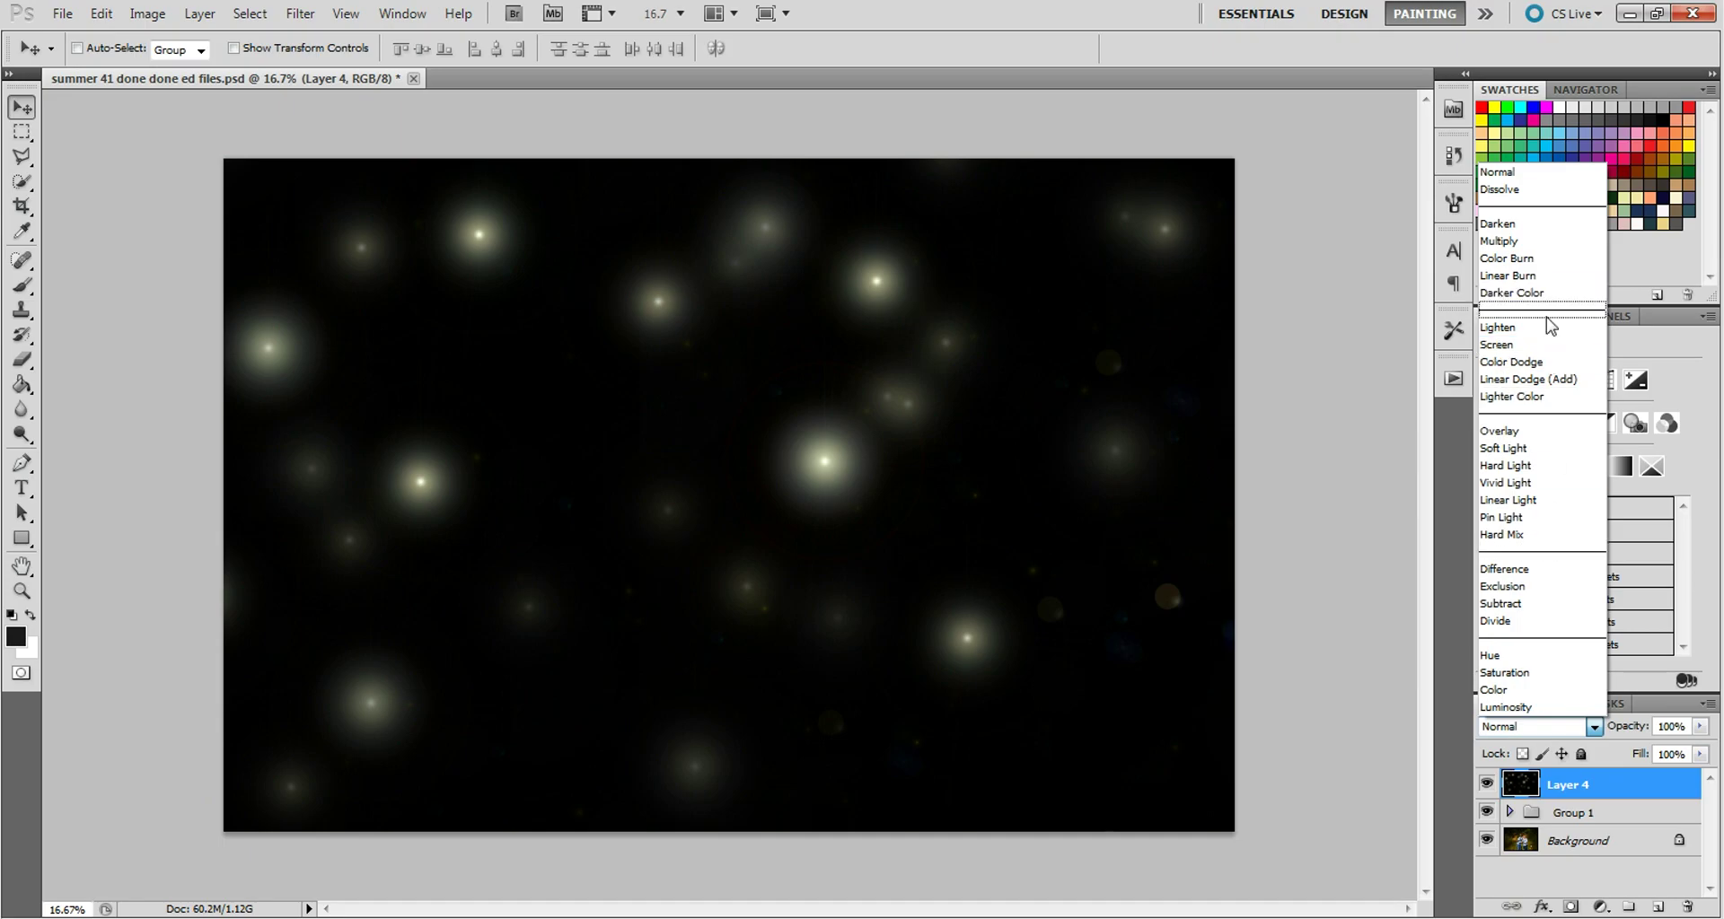
{"action": "left_click", "coordinate": [1547, 346]}
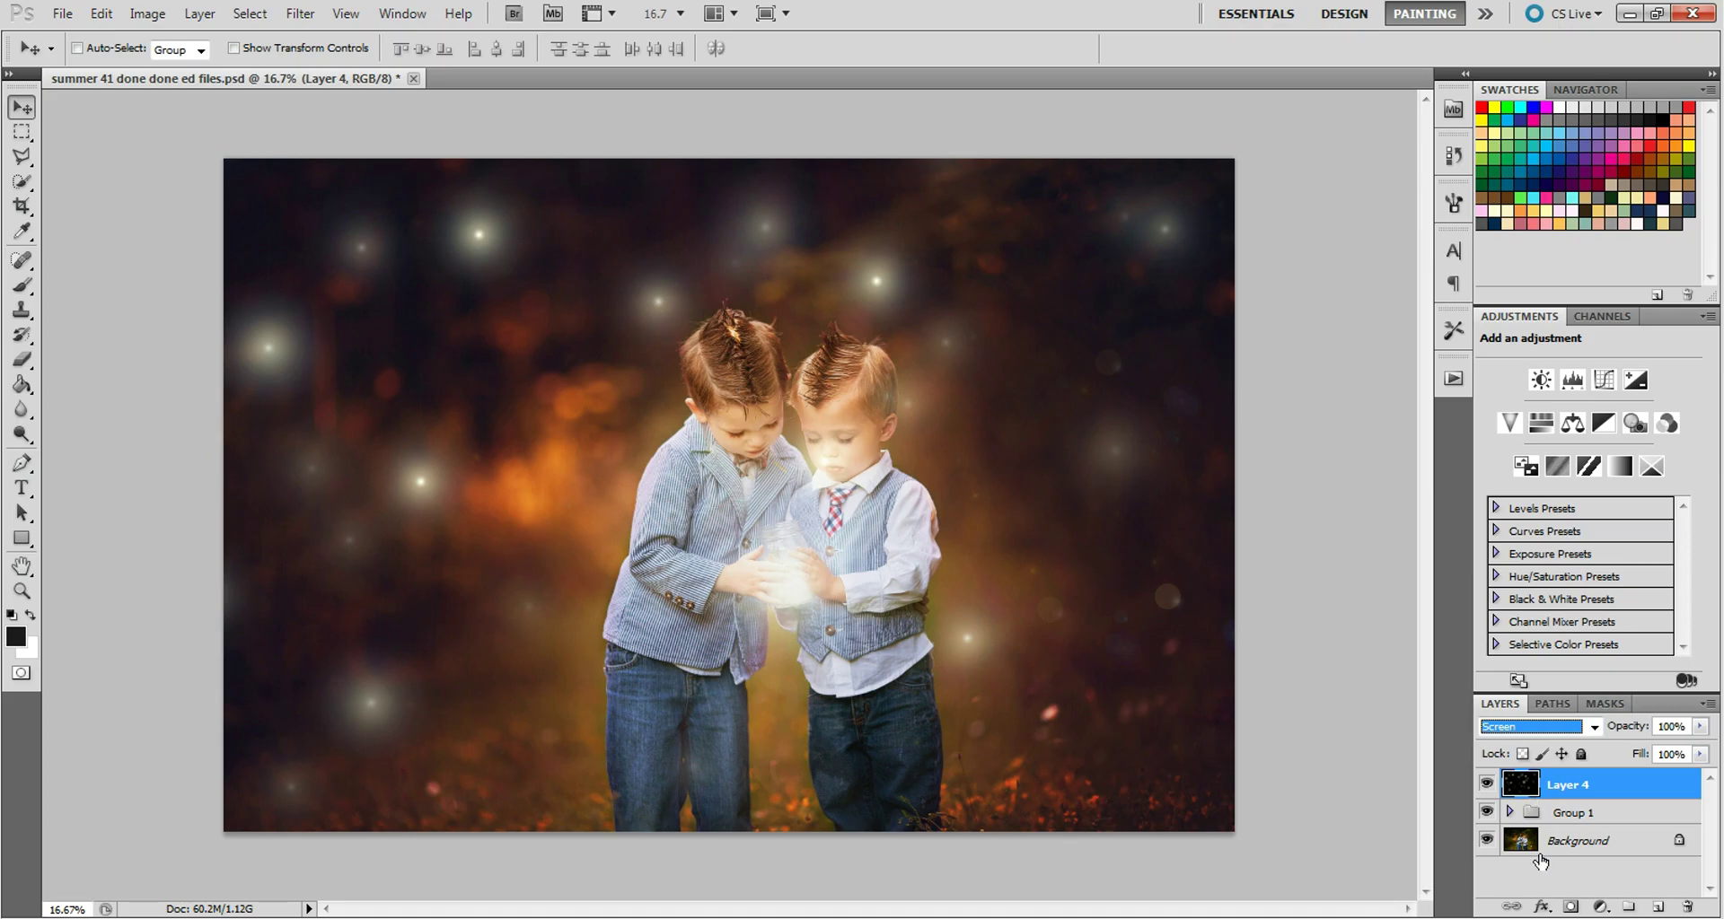
Add a layer mask to Layer 4 and brush black over the two boys
{"action": "left_click", "coordinate": [1569, 907]}
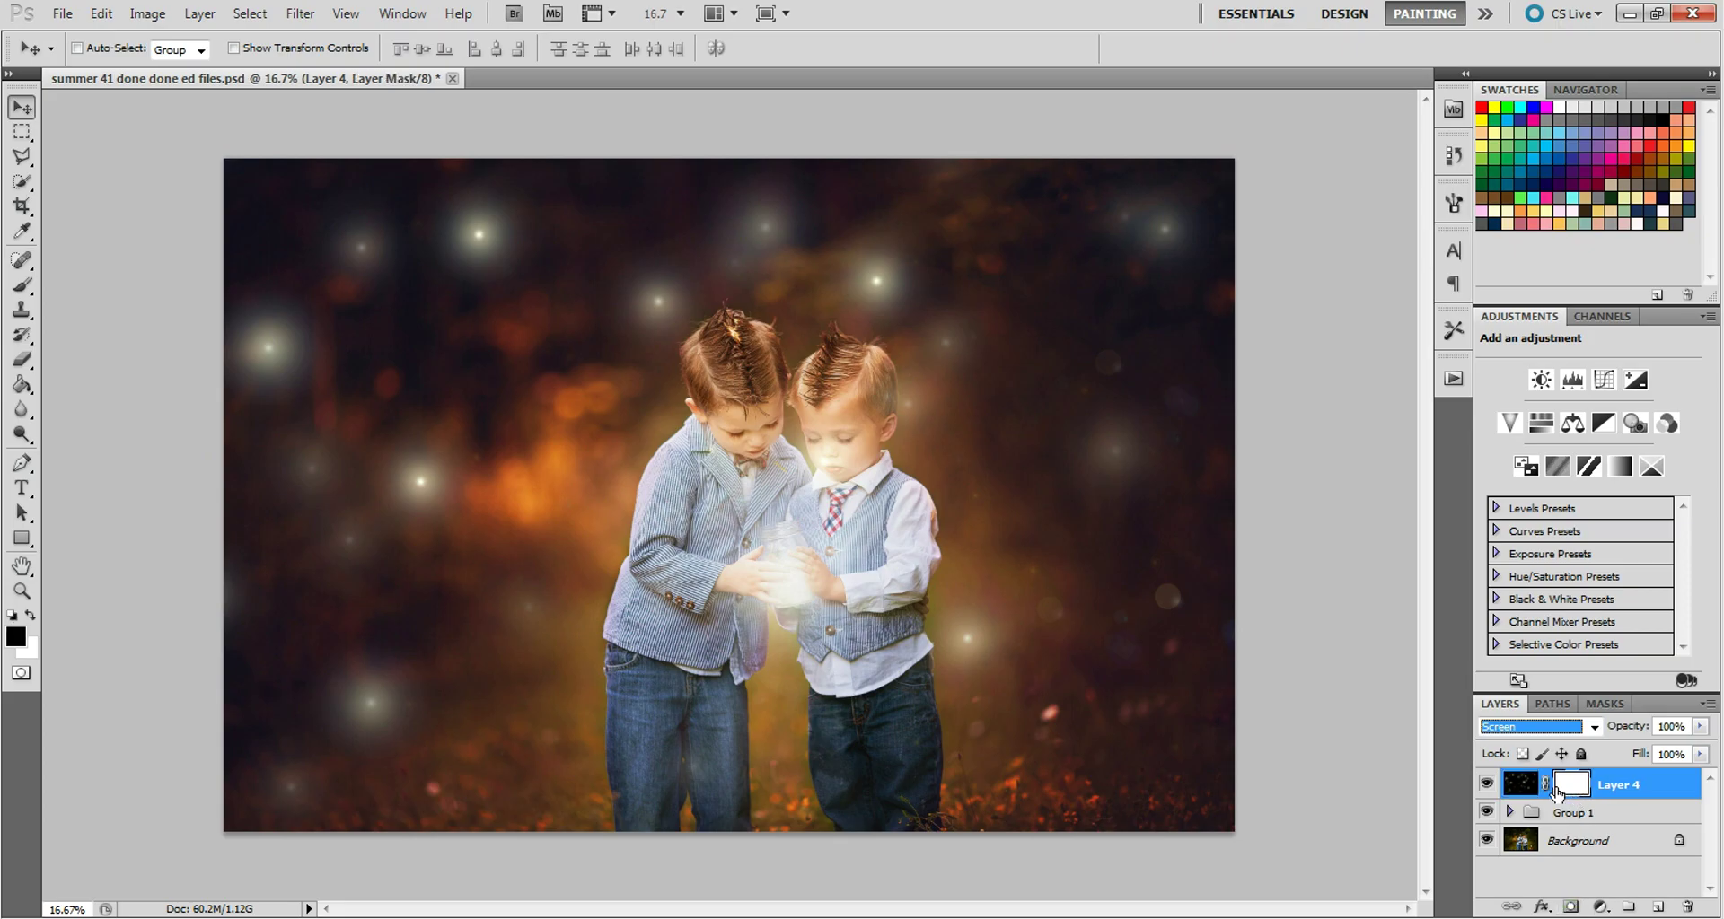
{"action": "left_click", "coordinate": [25, 286]}
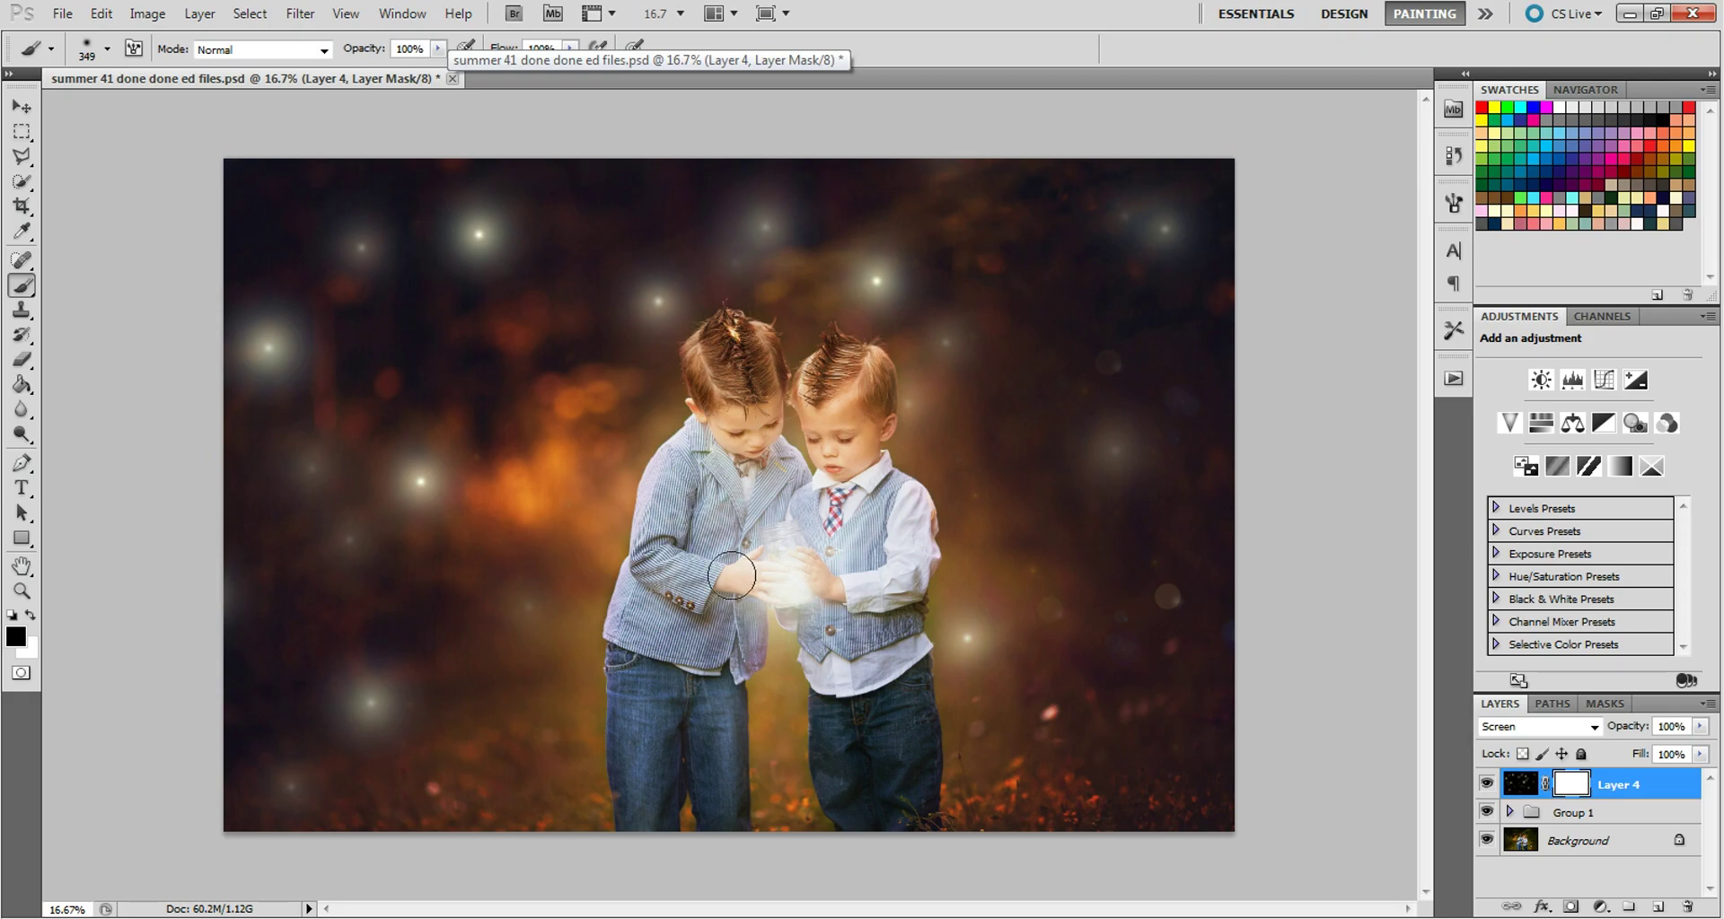
{"action": "mouse_move", "coordinate": [732, 575]}
{"action": "left_mouse_down"}
{"action": "mouse_move", "coordinate": [833, 669]}
{"action": "mouse_move", "coordinate": [890, 690]}
{"action": "mouse_move", "coordinate": [867, 542]}
{"action": "left_mouse_up"}
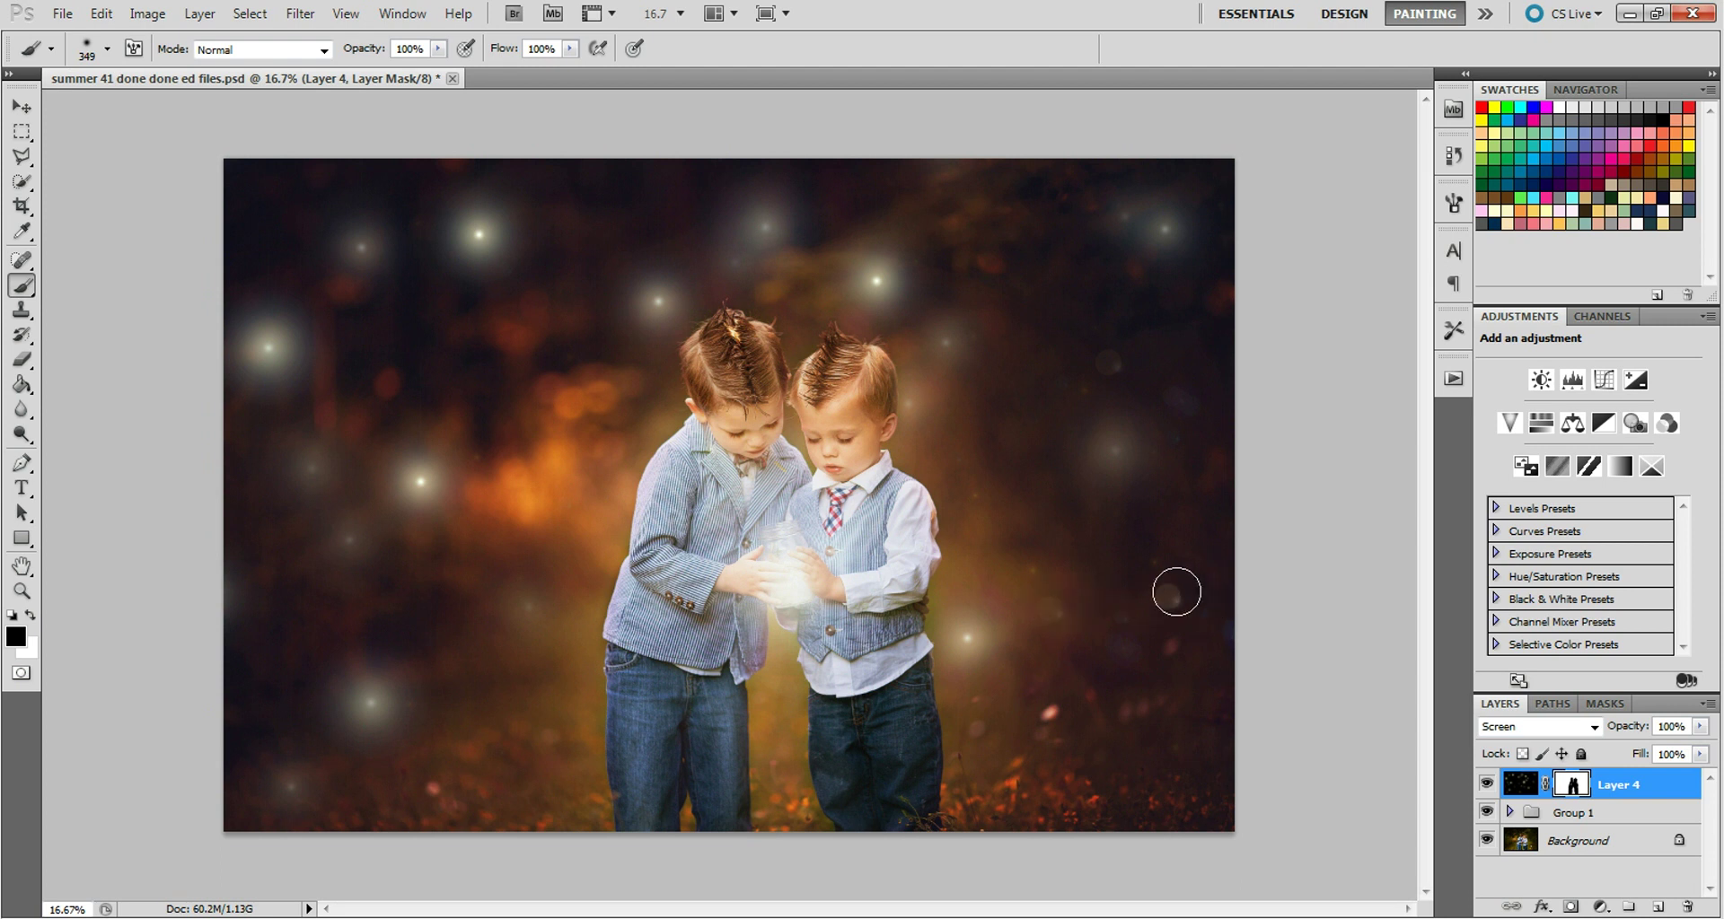
Mask out the faint right-side light spot on Layer 4, compare its visibility, and dismiss the Windows prompt
{"action": "left_click", "coordinate": [1166, 596]}
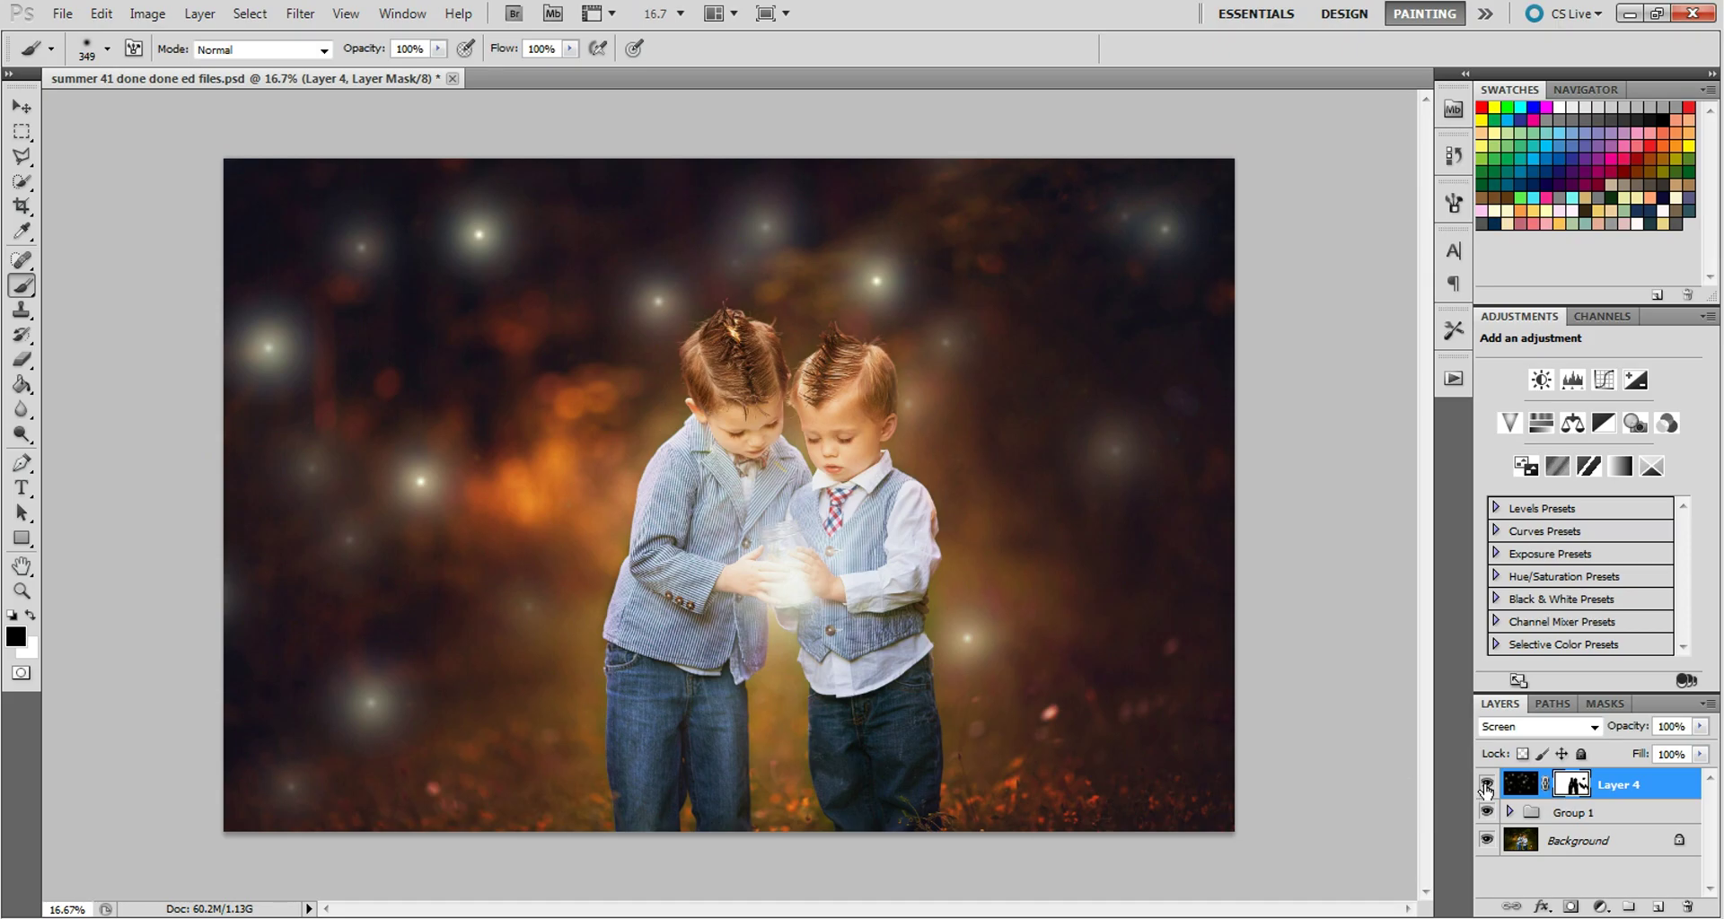
{"action": "left_click", "coordinate": [1486, 787]}
{"action": "left_click", "coordinate": [1486, 786]}
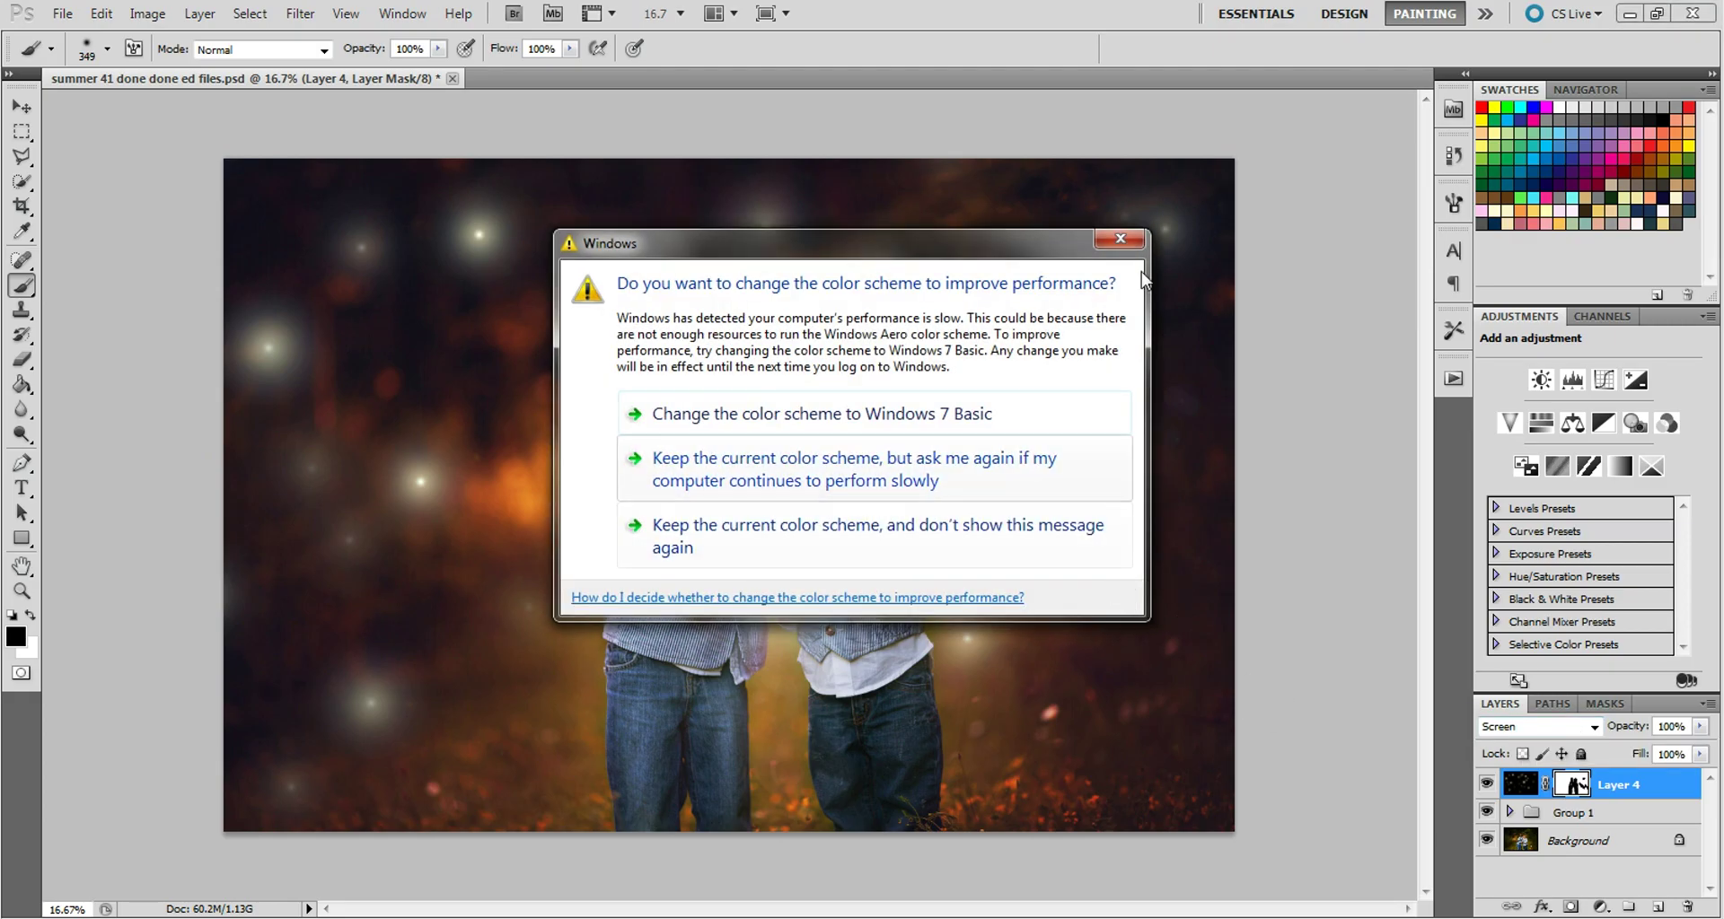
{"action": "left_click", "coordinate": [1123, 239]}
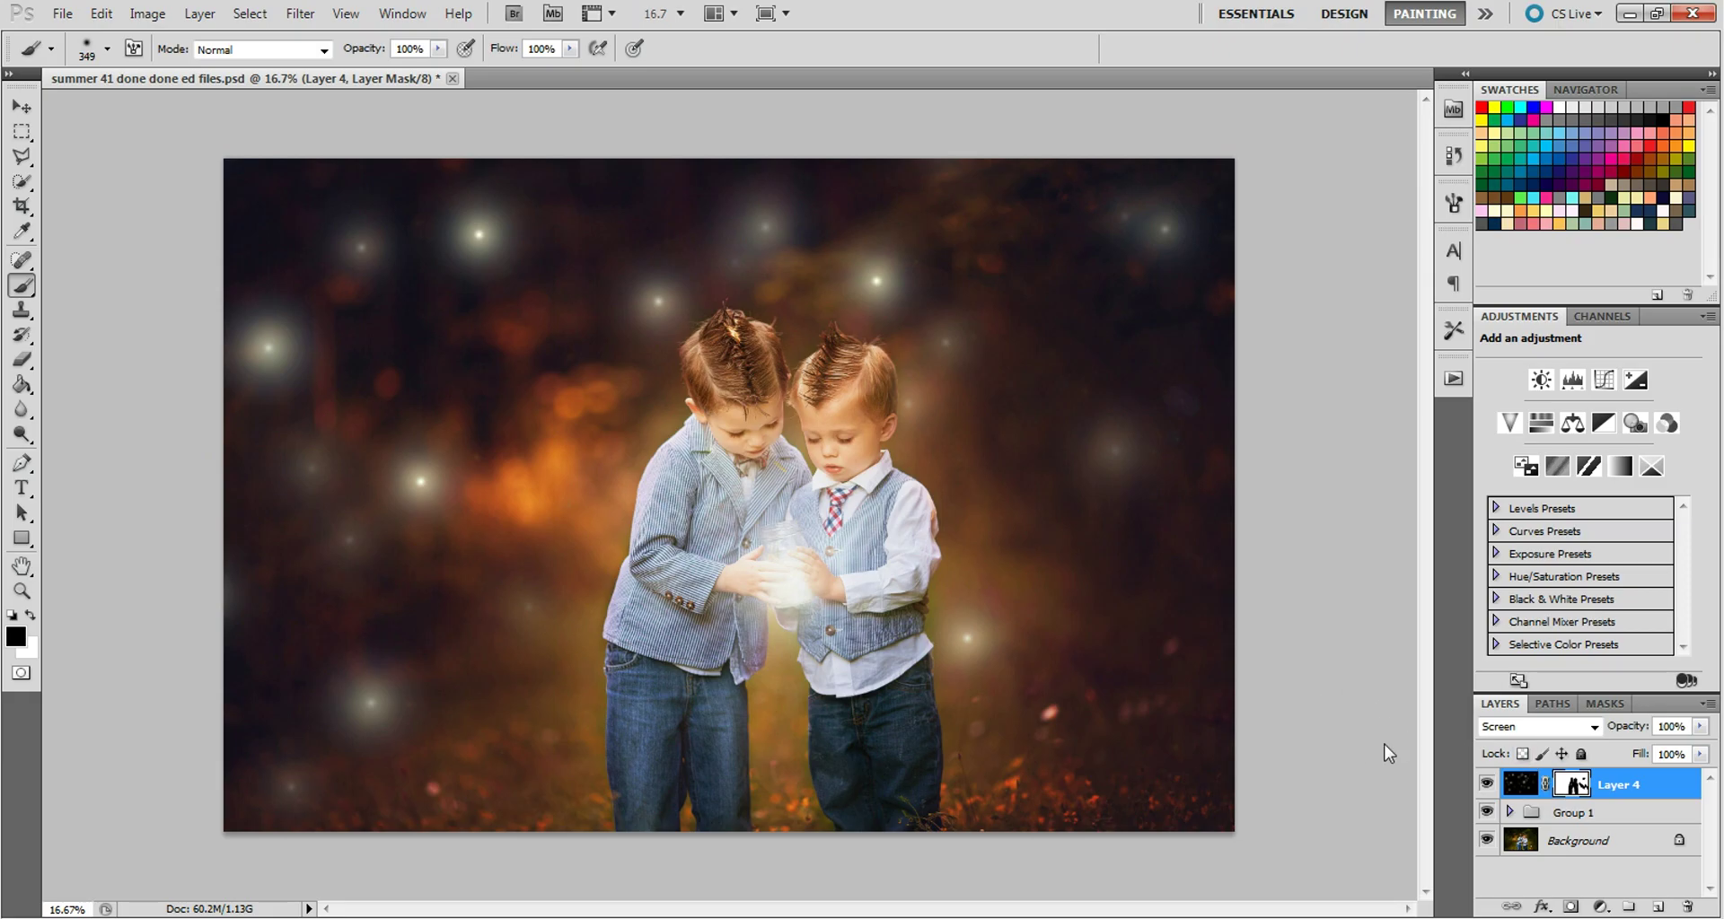
Duplicate Layer 4 to create Layer 4 copy
{"action": "right_click", "coordinate": [1638, 781]}
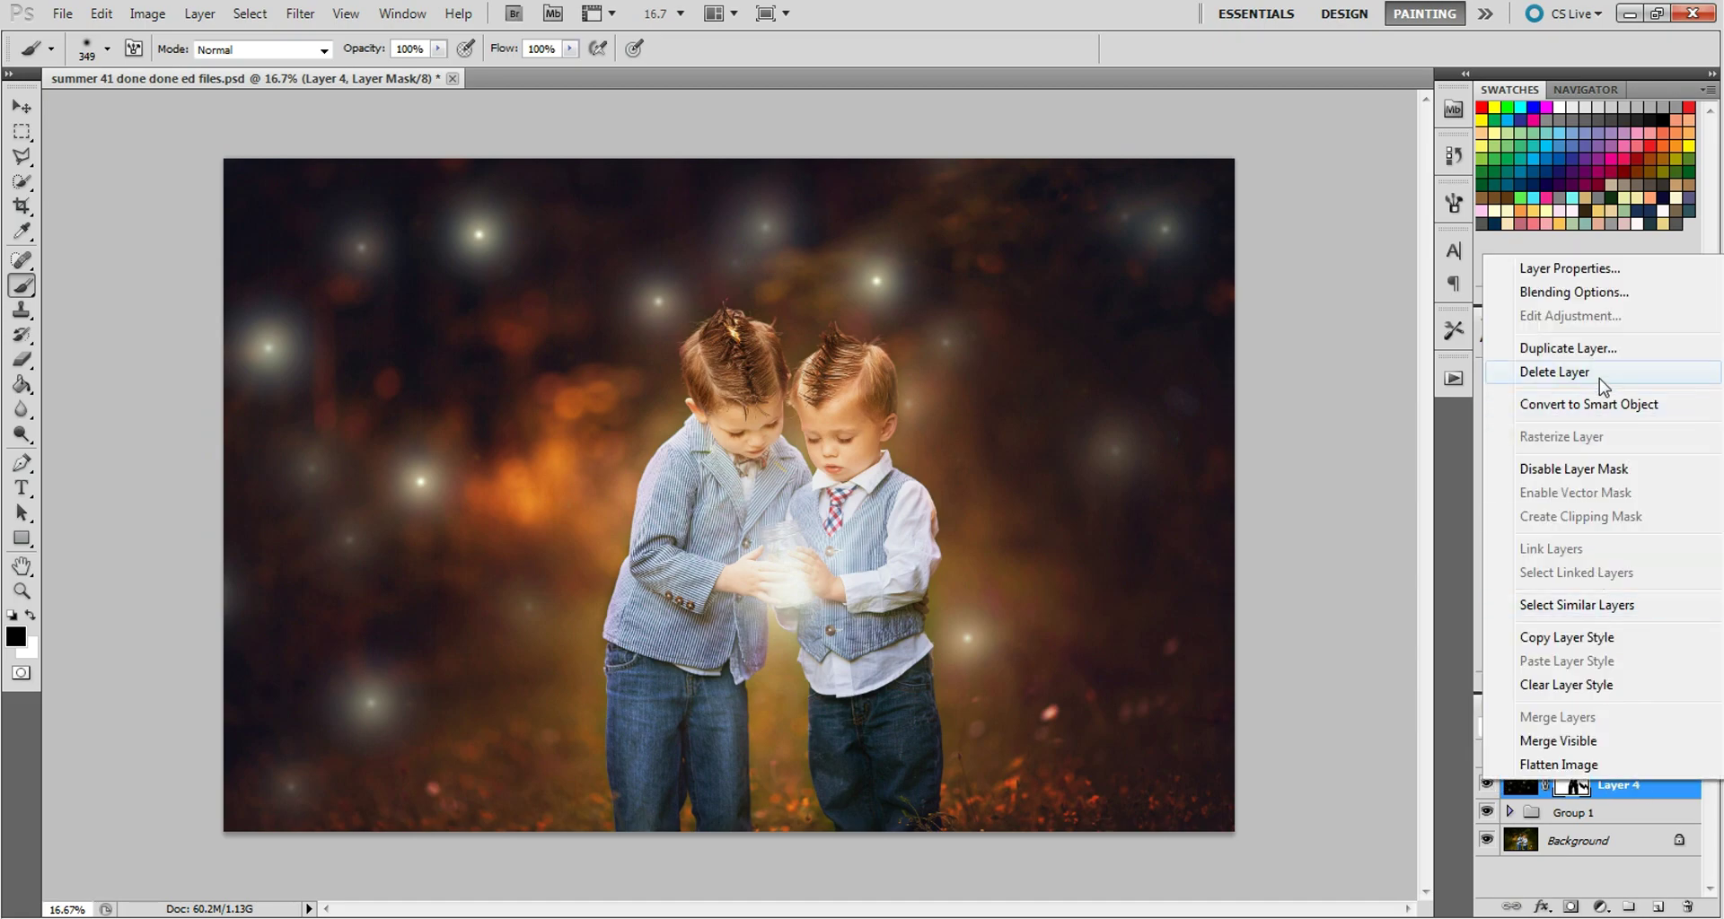
{"action": "left_click", "coordinate": [1564, 348]}
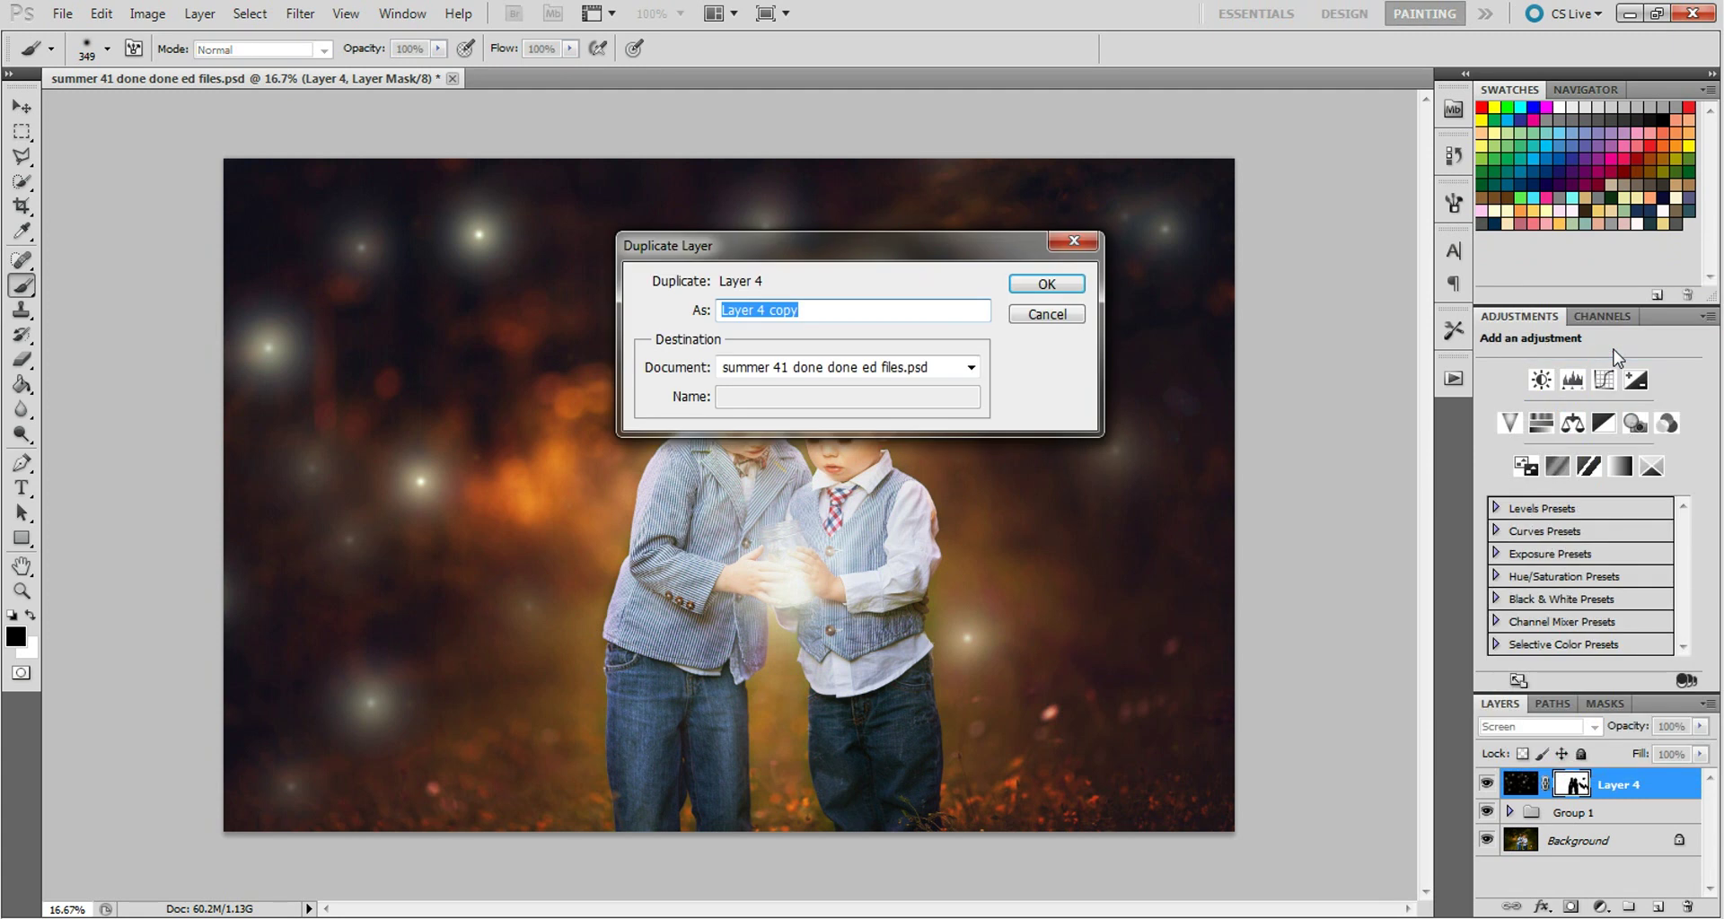
{"action": "key", "text": "Return"}
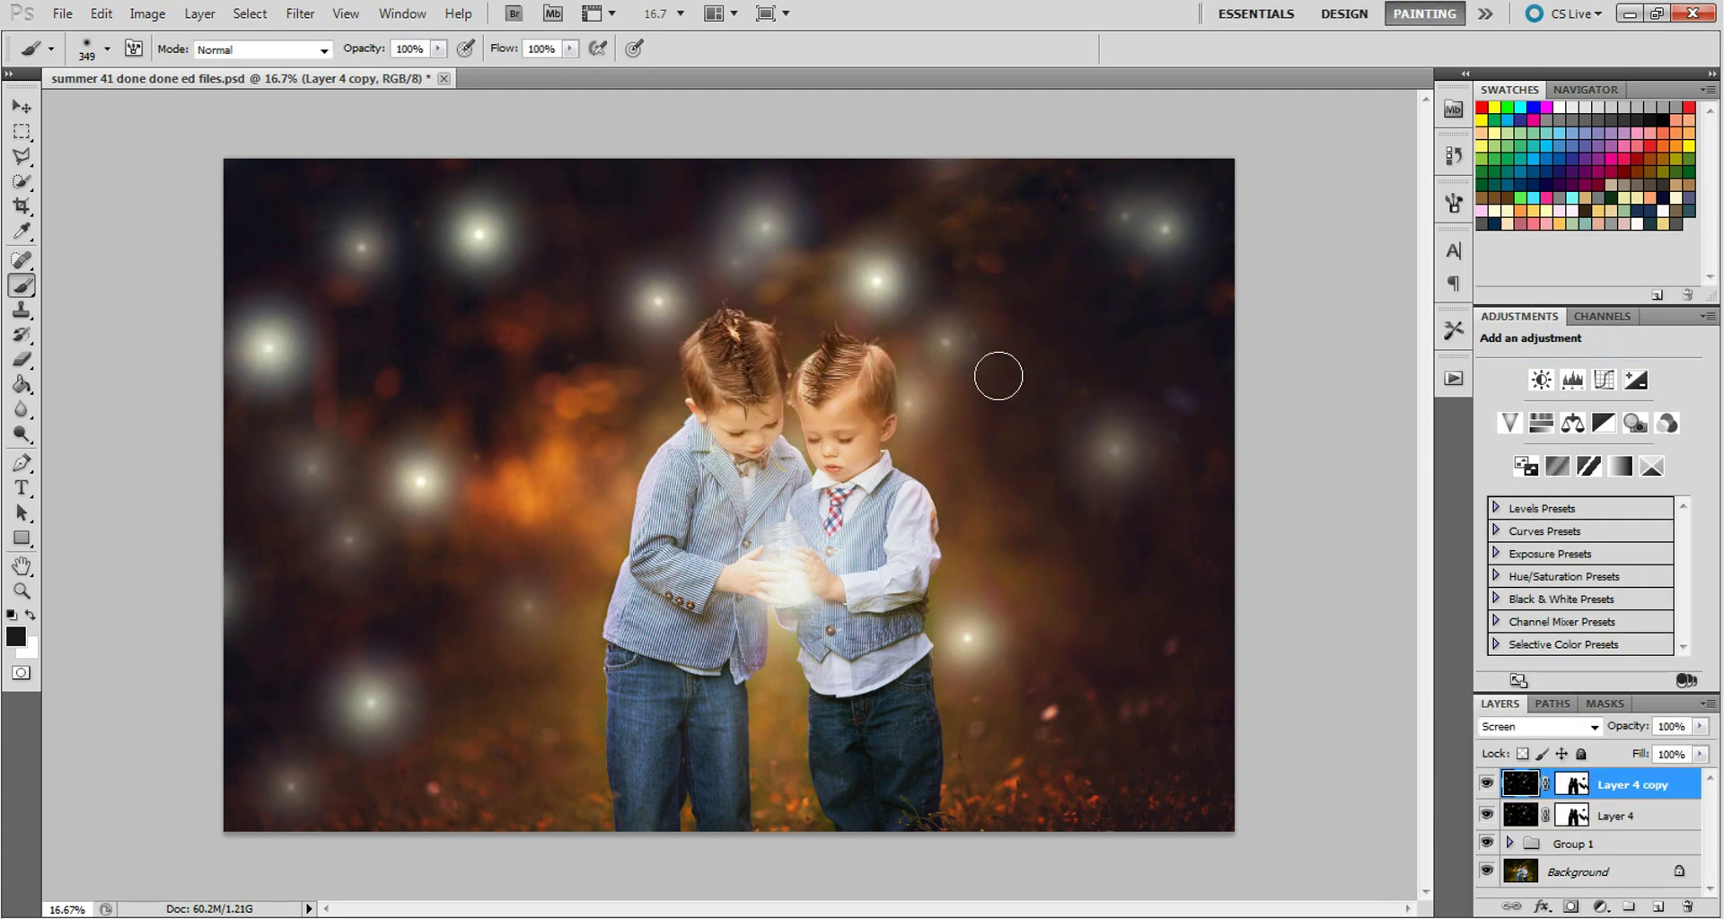
Compare the image with and without Layer 4 copy, leaving the duplicate hidden
{"action": "left_click", "coordinate": [1486, 785]}
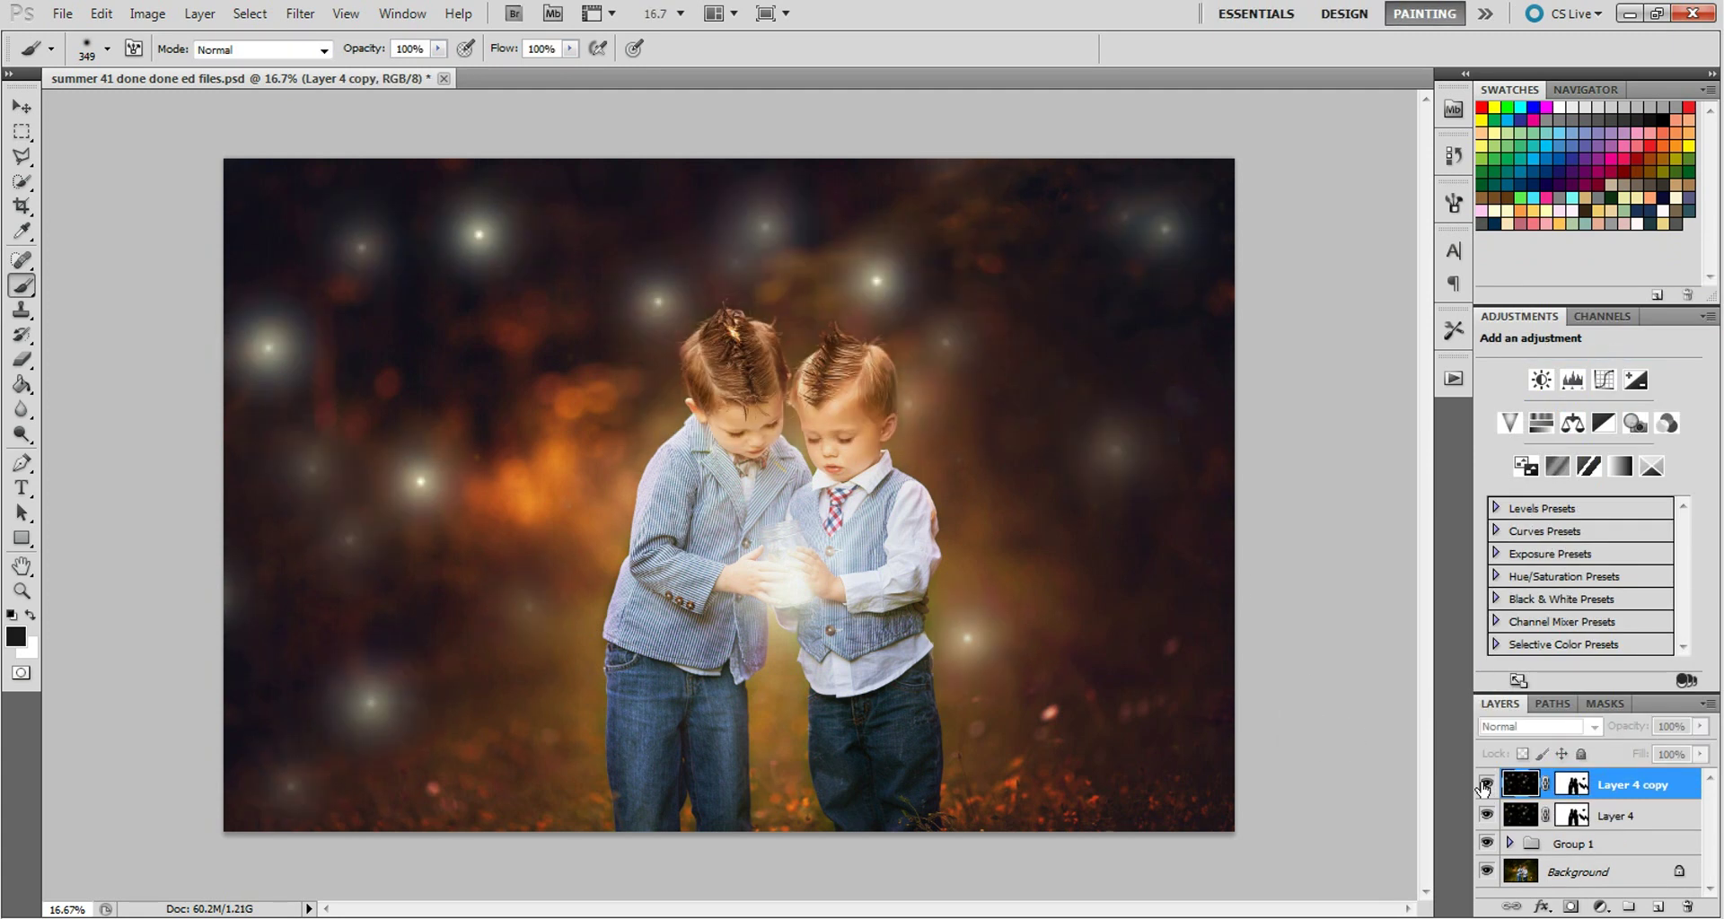
{"action": "left_click", "coordinate": [1486, 785]}
{"action": "left_click", "coordinate": [1486, 785]}
{"action": "left_click", "coordinate": [1486, 785]}
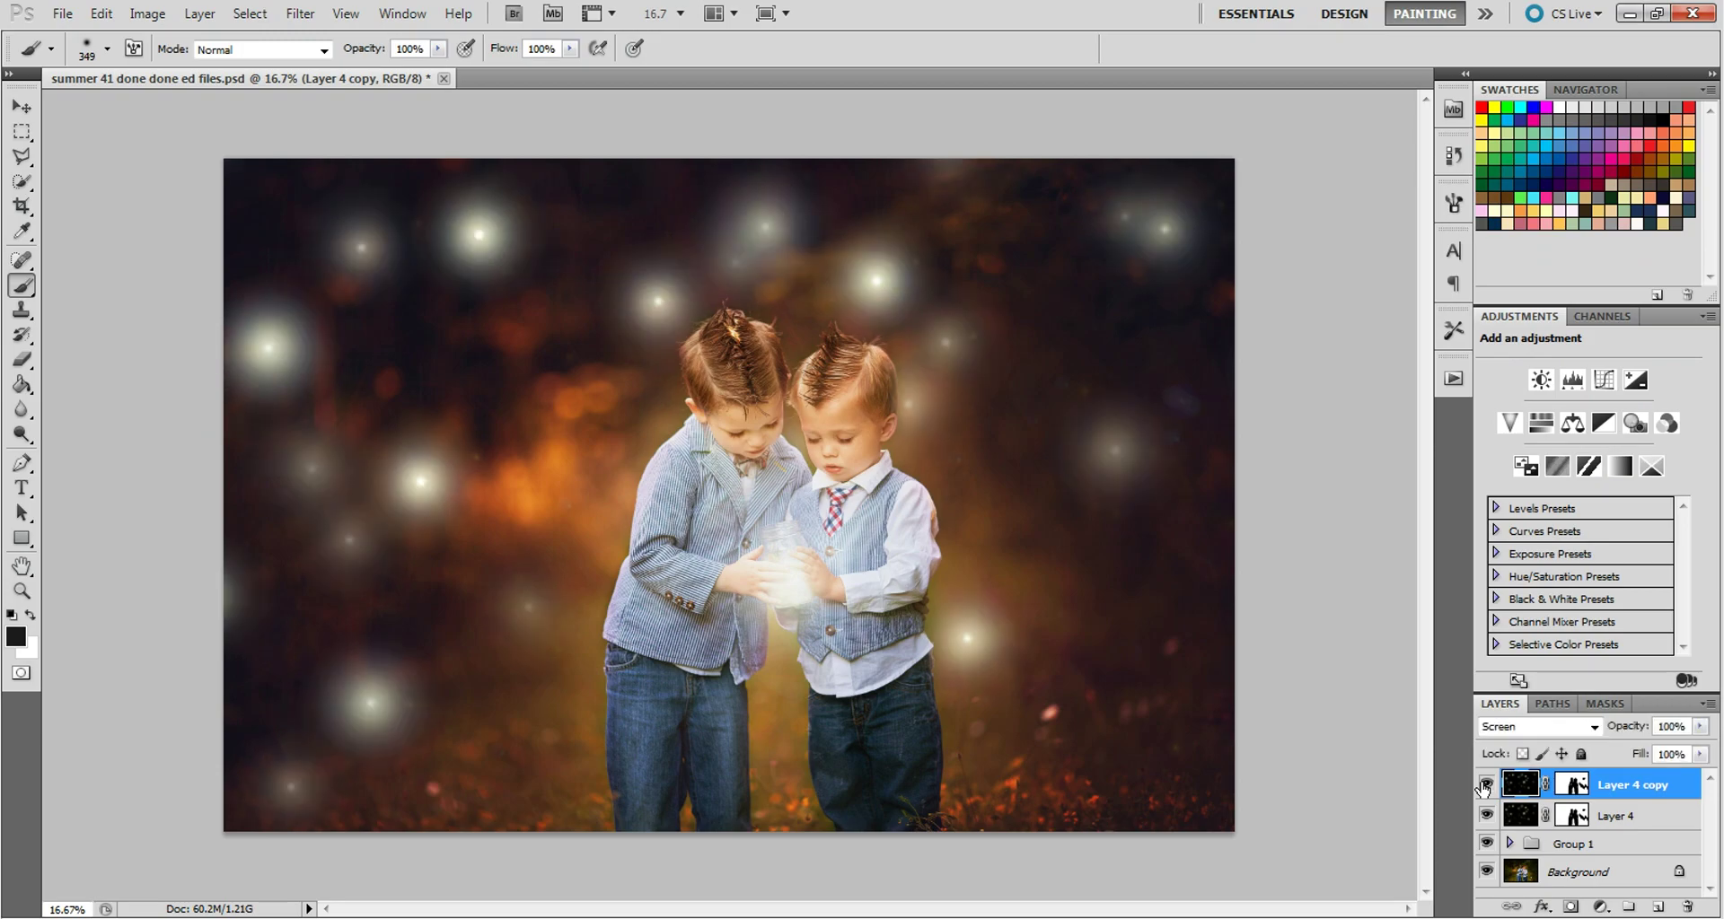
{"action": "left_click", "coordinate": [1486, 785]}
{"action": "left_click", "coordinate": [1486, 785]}
{"action": "left_click", "coordinate": [1486, 785]}
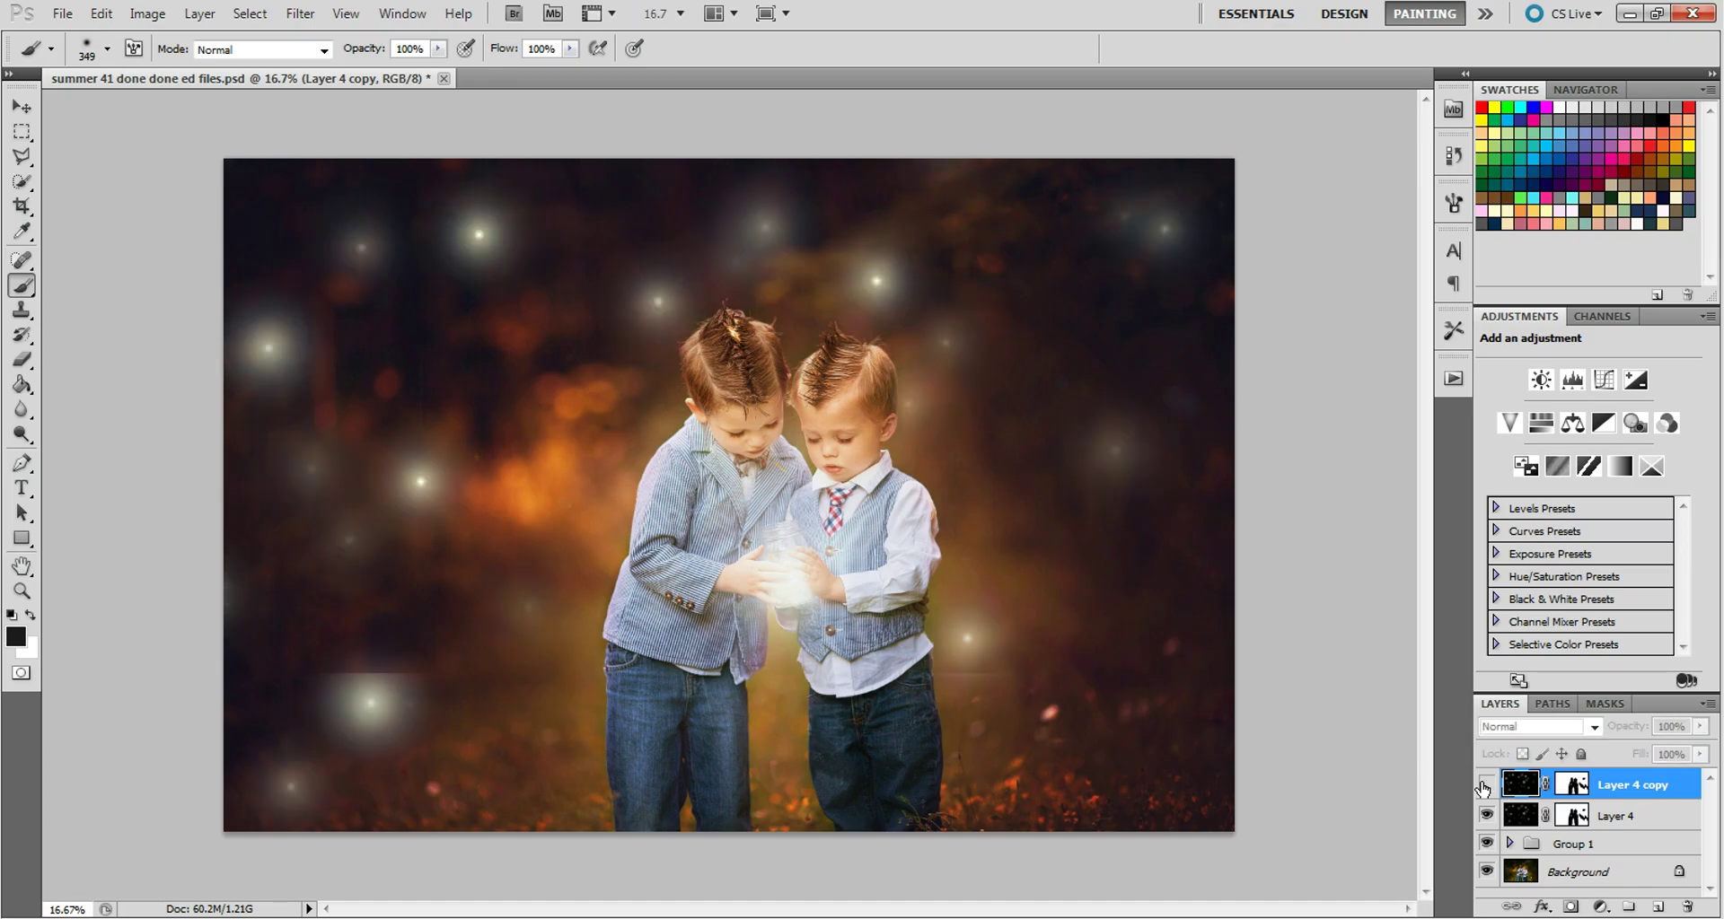
{"action": "left_click", "coordinate": [1486, 785]}
{"action": "left_click", "coordinate": [1486, 784]}
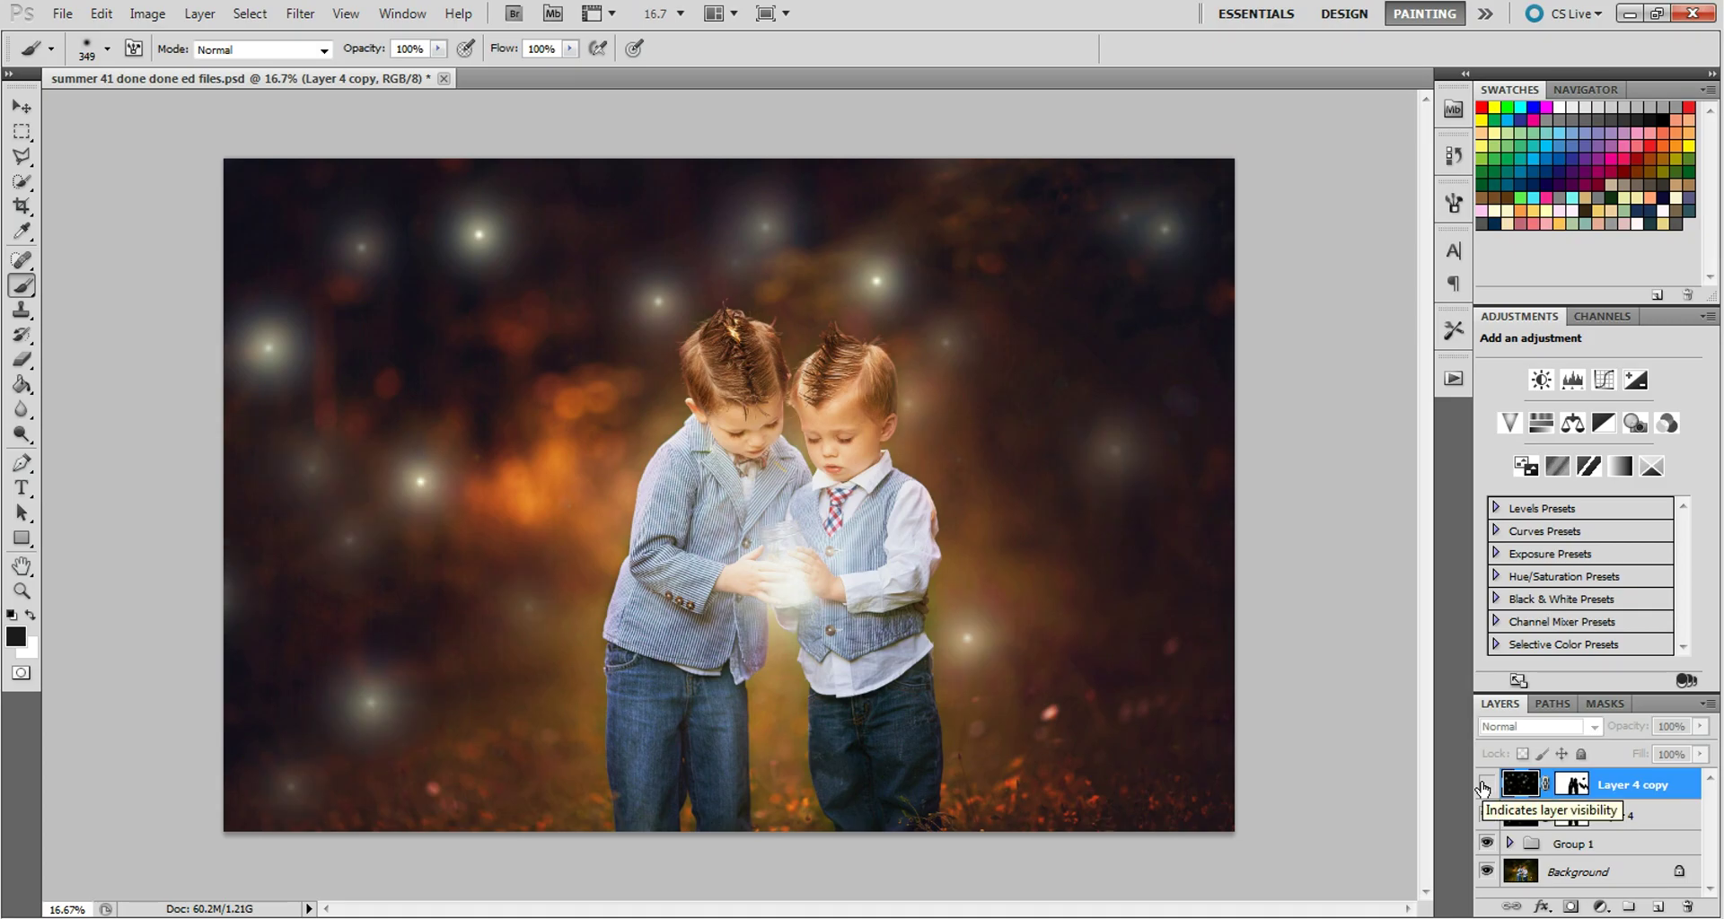
{"action": "left_click", "coordinate": [1486, 785]}
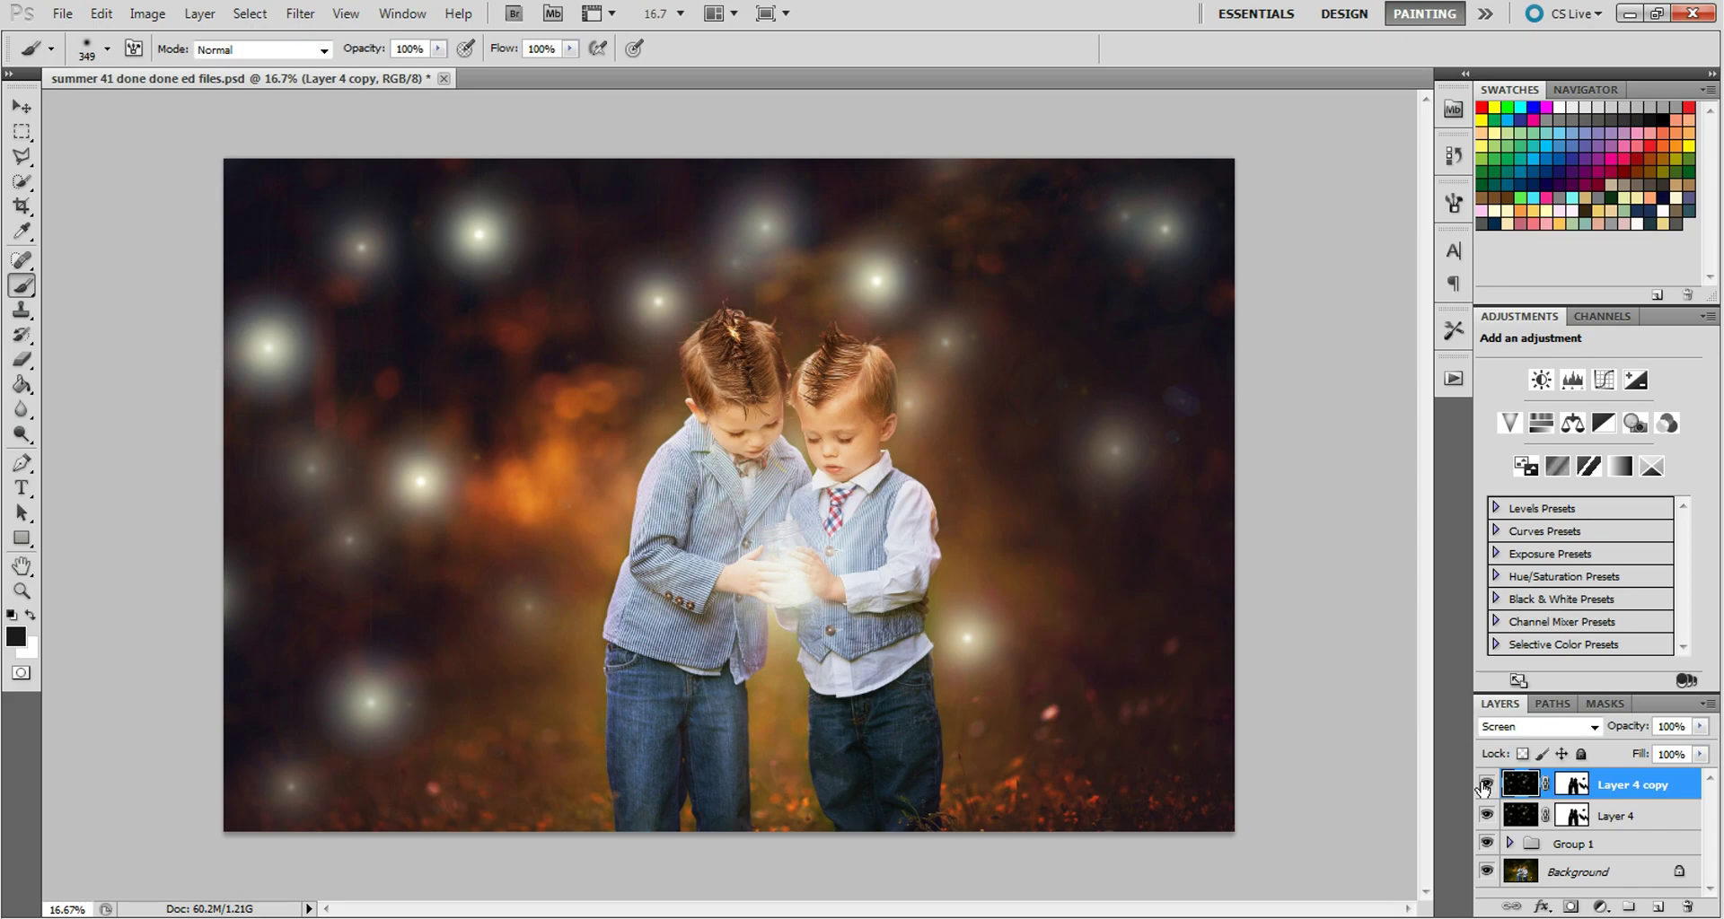
{"action": "left_click", "coordinate": [1486, 785]}
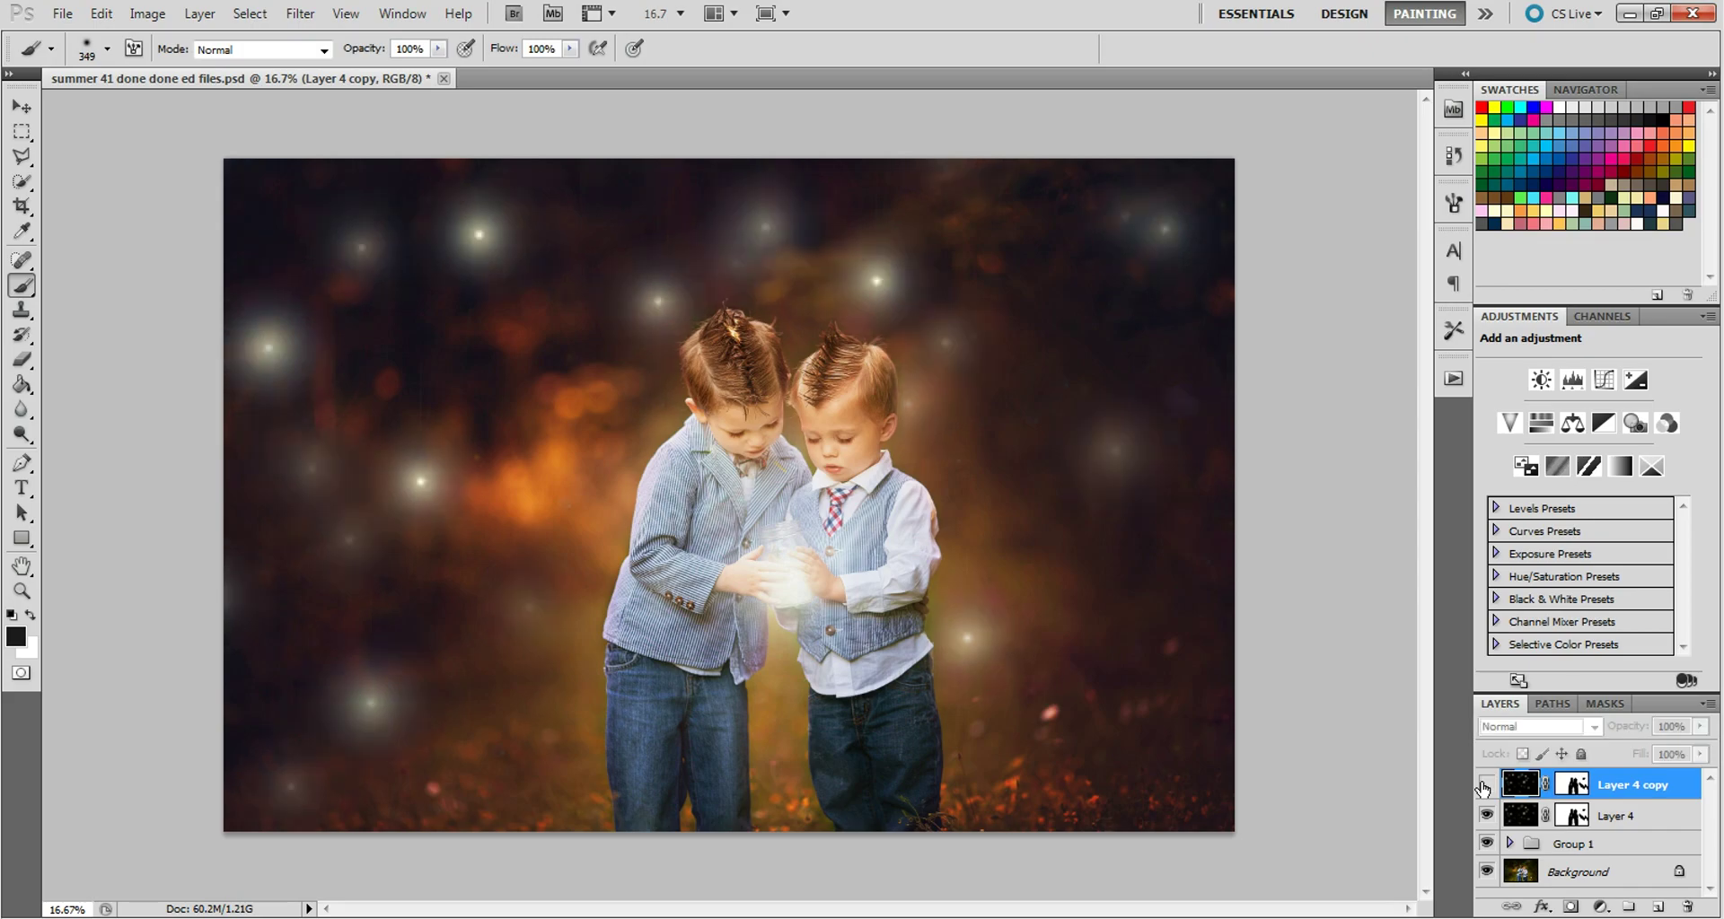
{"action": "left_click", "coordinate": [1668, 818]}
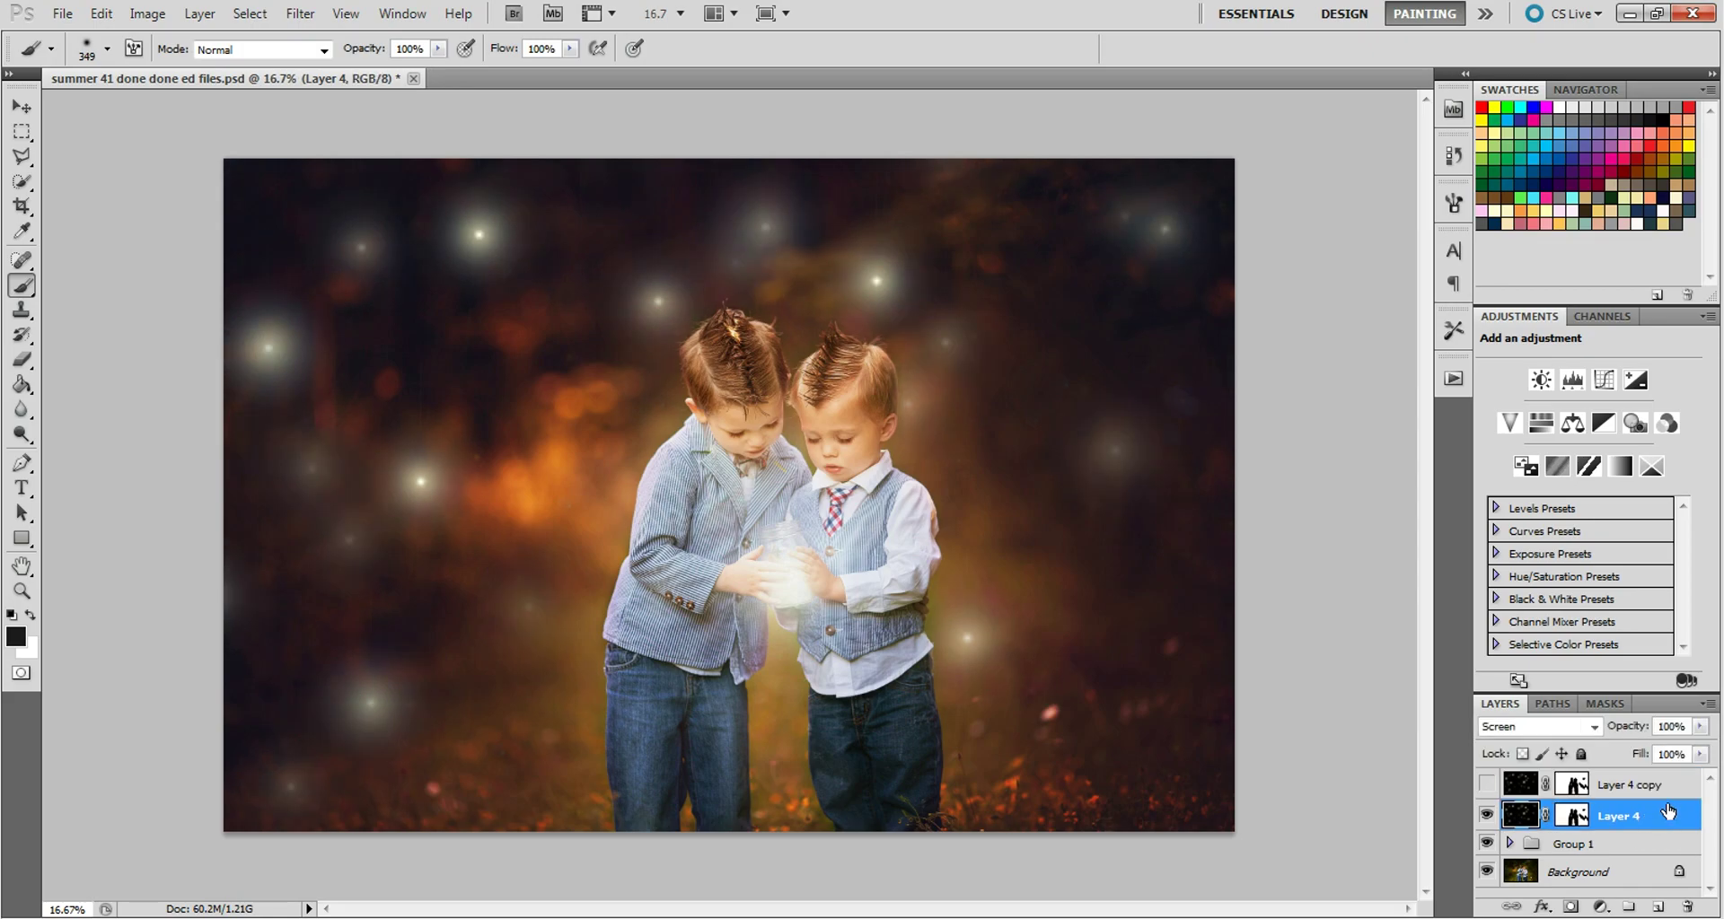
{"action": "left_click", "coordinate": [1571, 384]}
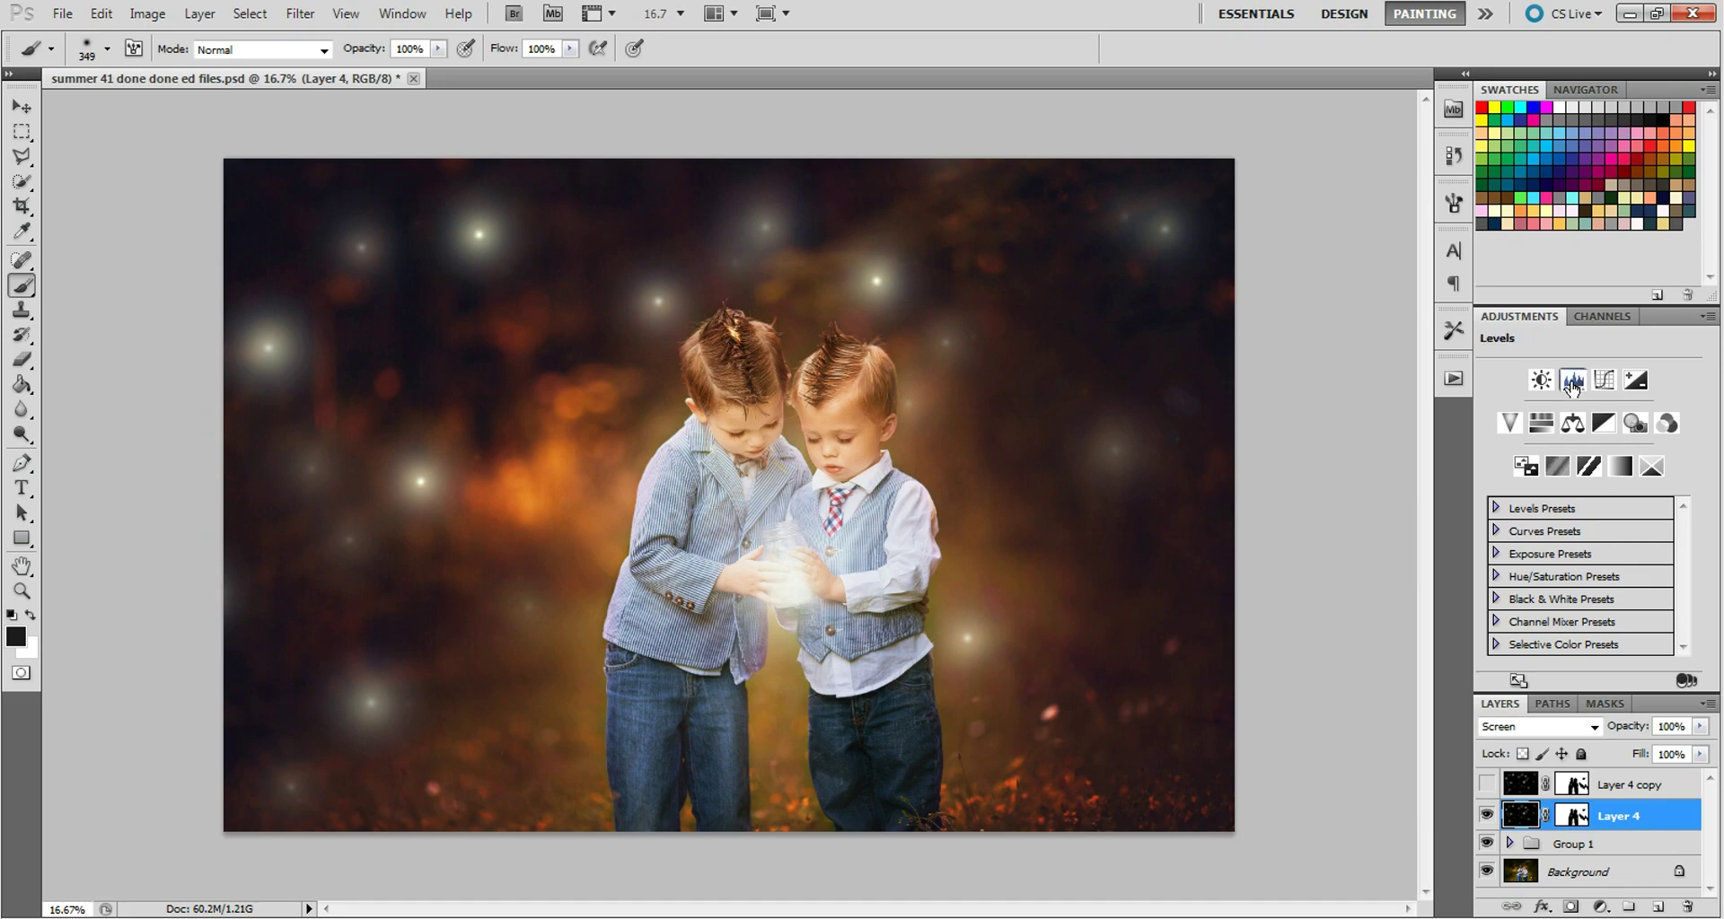
{"action": "mouse_move", "coordinate": [1694, 497]}
{"action": "left_mouse_down"}
{"action": "mouse_move", "coordinate": [1636, 493]}
{"action": "mouse_move", "coordinate": [1708, 505]}
{"action": "left_mouse_up"}
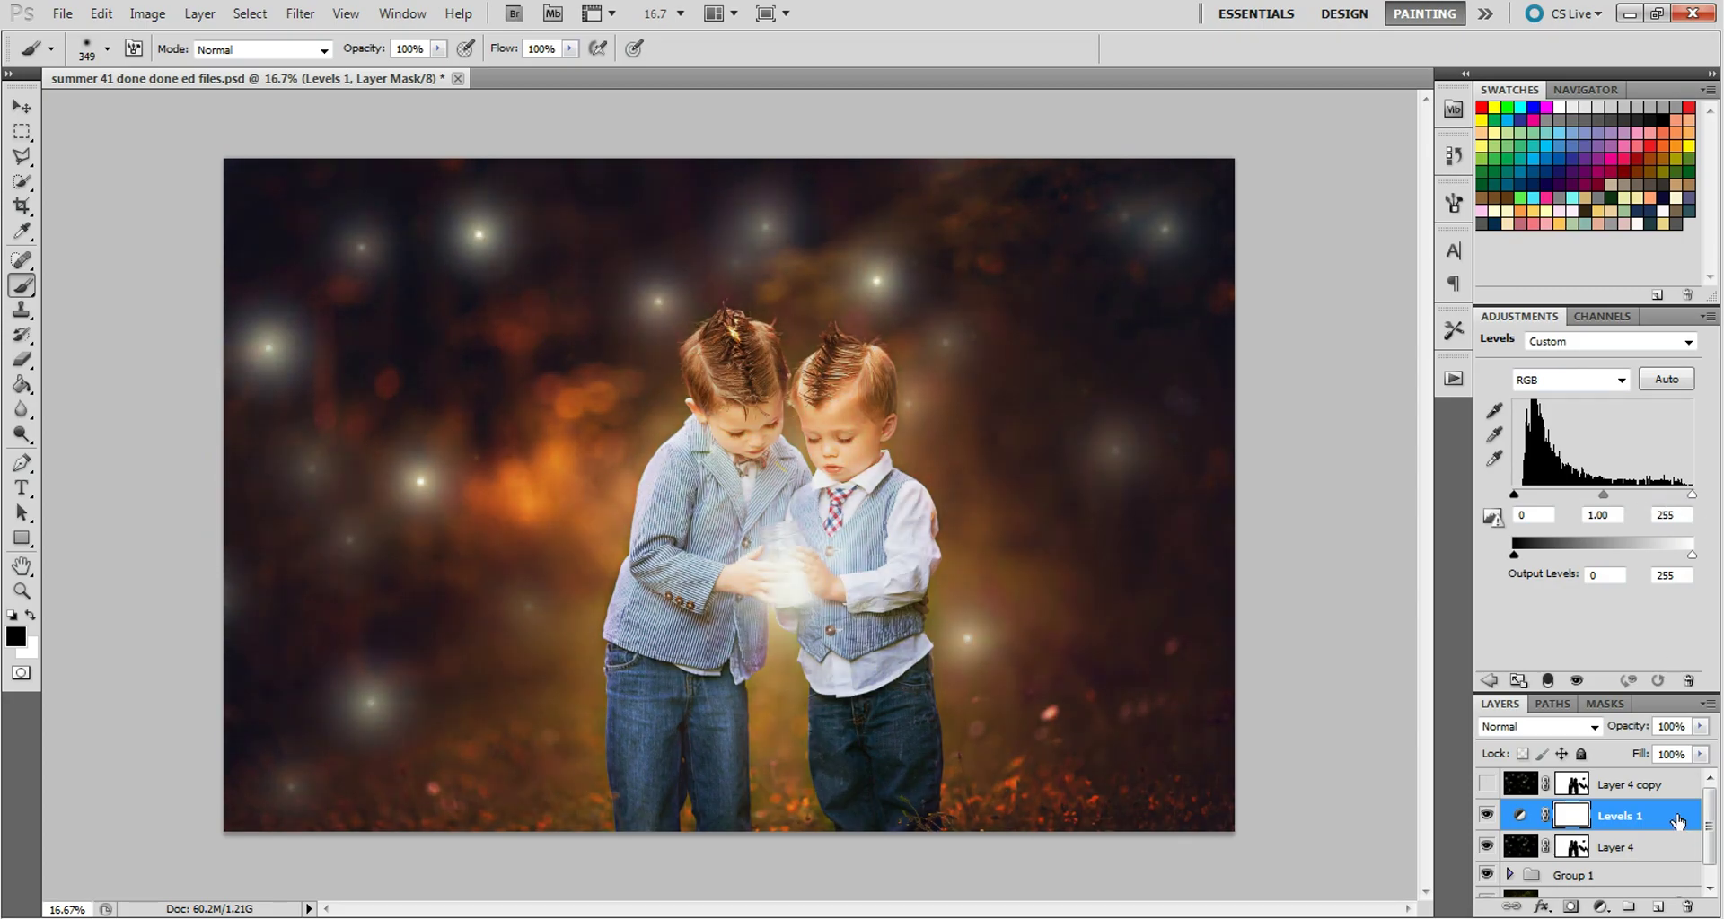
{"action": "left_click", "coordinate": [1687, 908]}
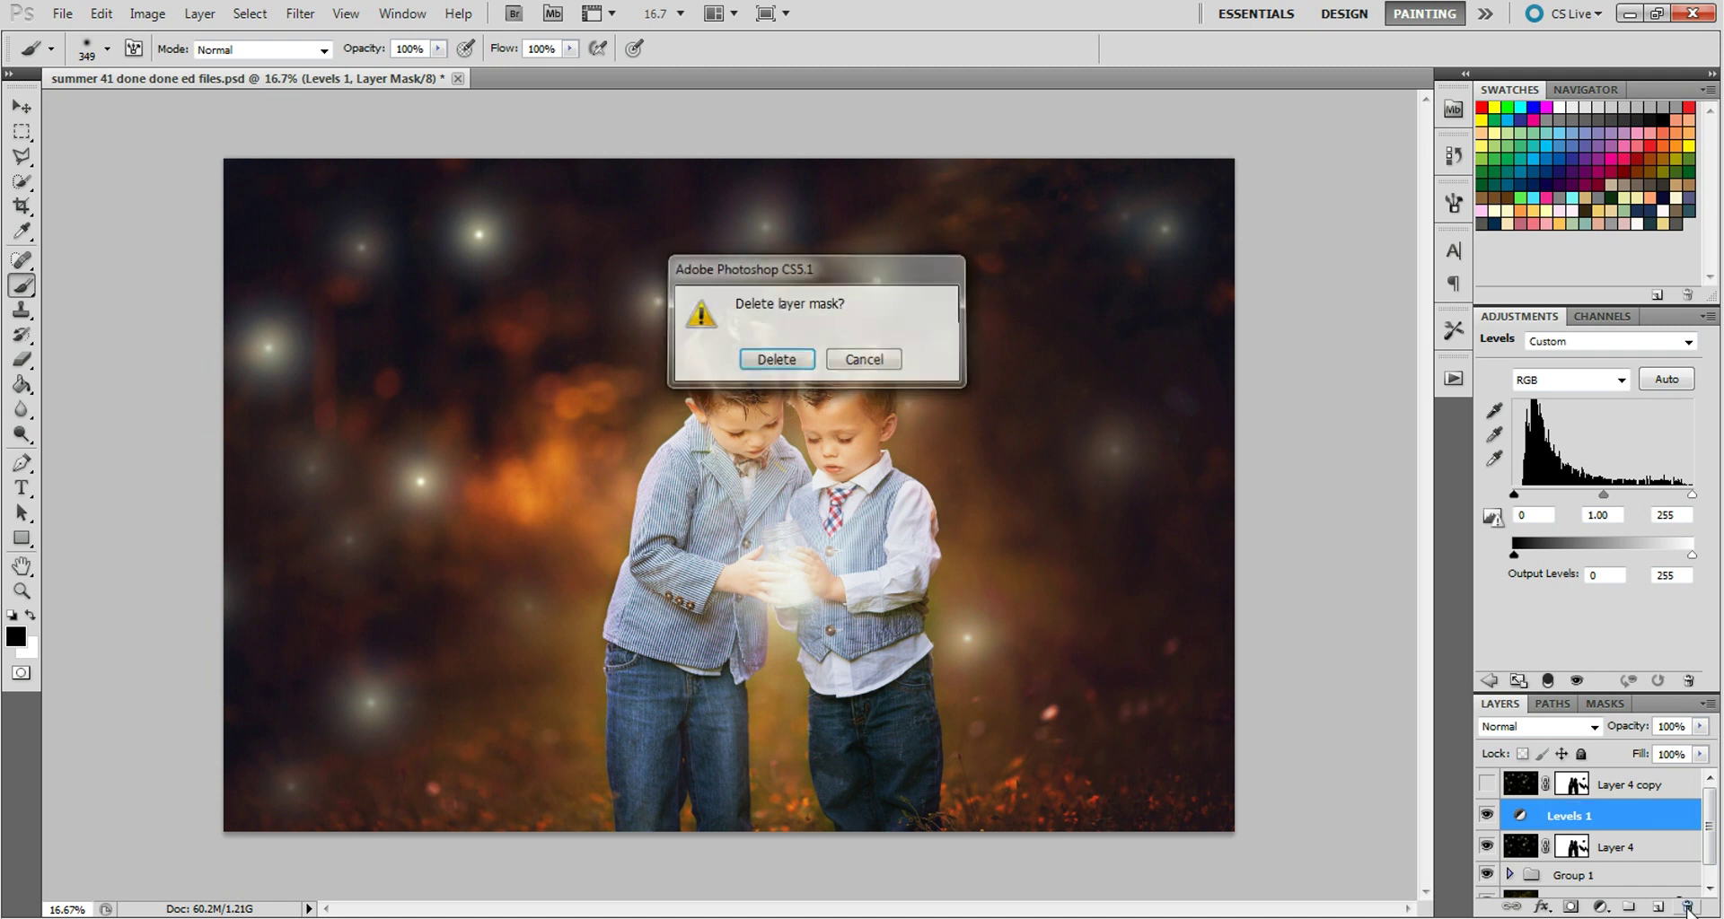
{"action": "key", "text": "Return"}
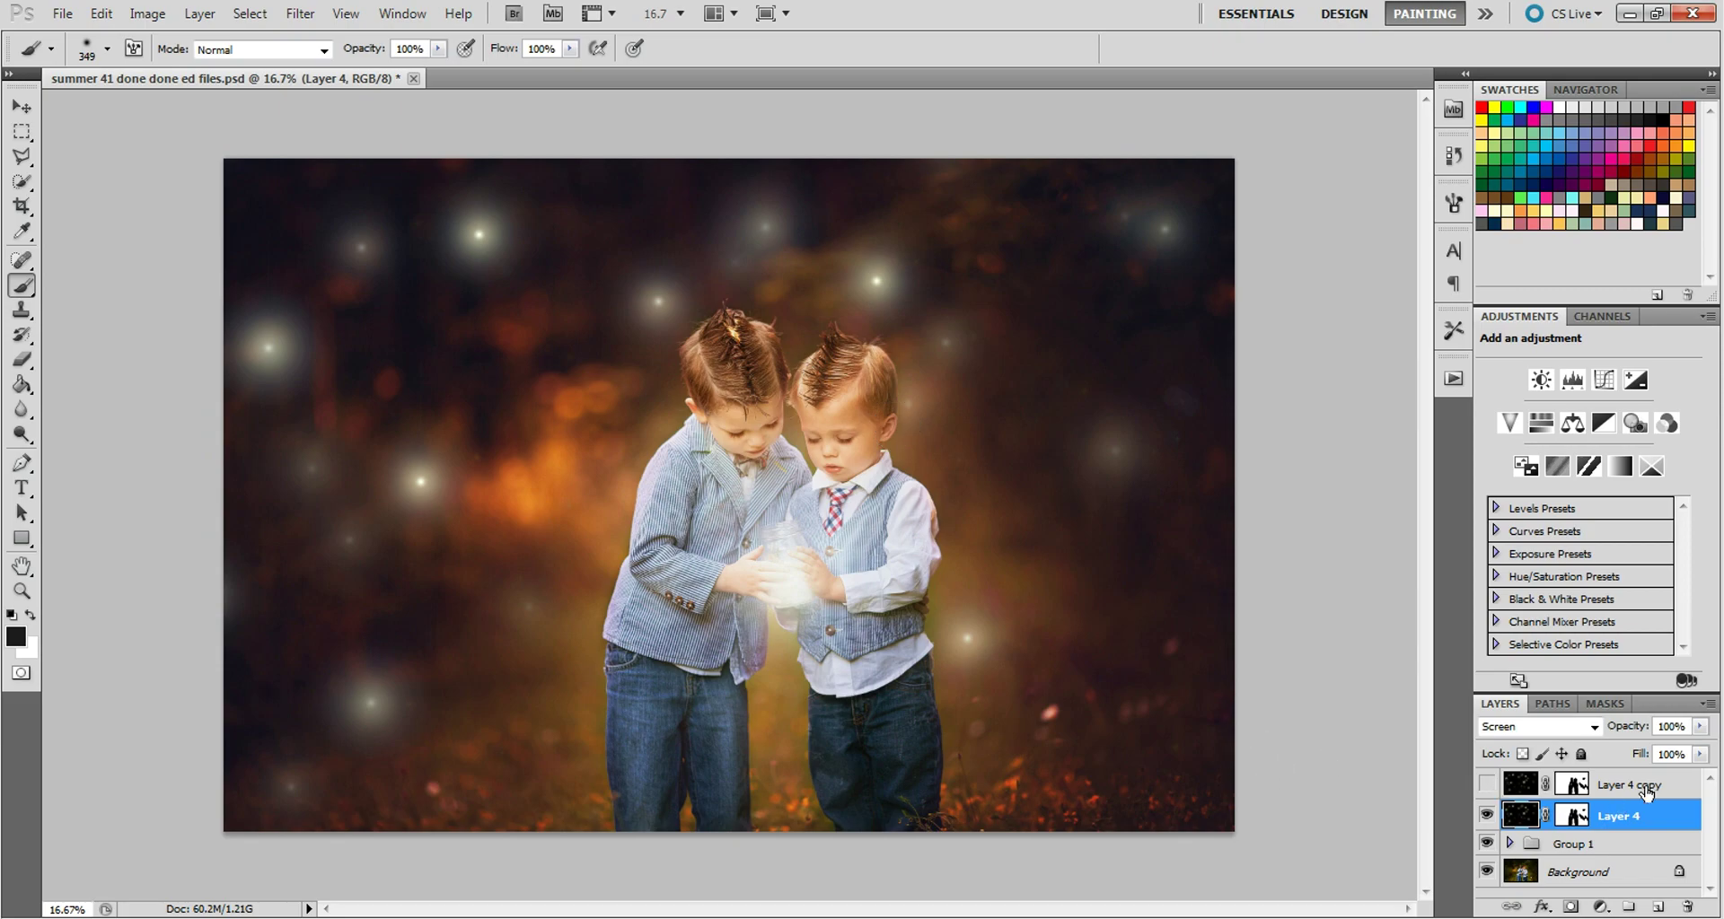
Select Layer 4 copy, compare it once more, and delete it
{"action": "left_click", "coordinate": [1541, 782]}
{"action": "left_click", "coordinate": [1486, 786]}
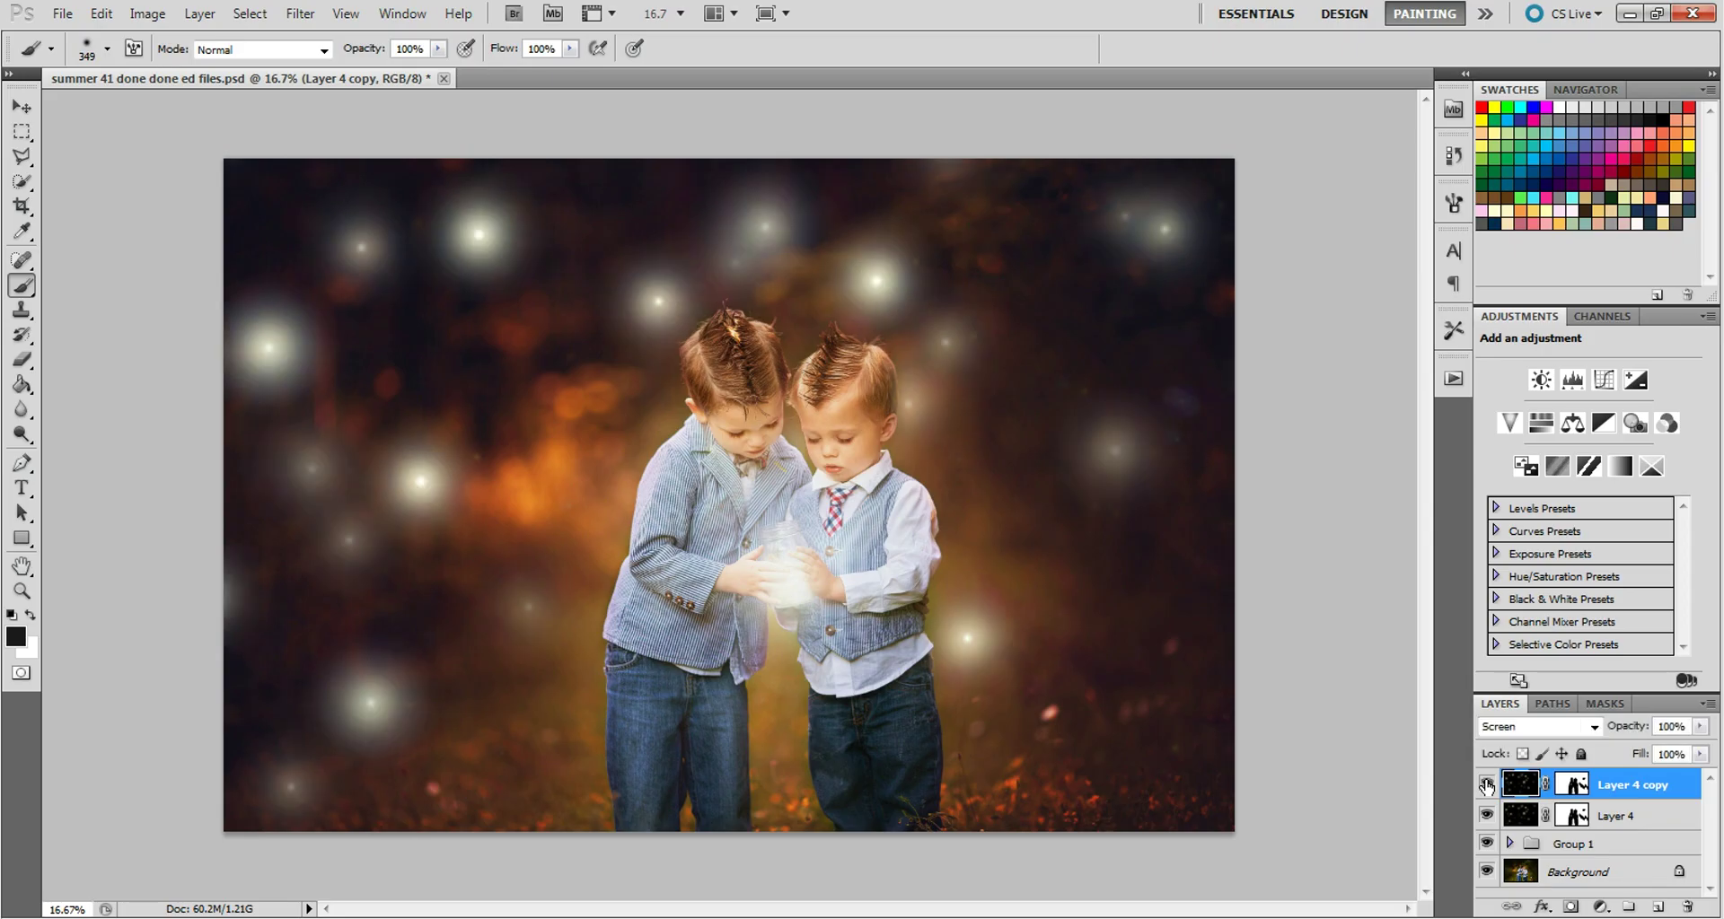
{"action": "left_click", "coordinate": [1486, 787]}
{"action": "left_click", "coordinate": [1486, 787]}
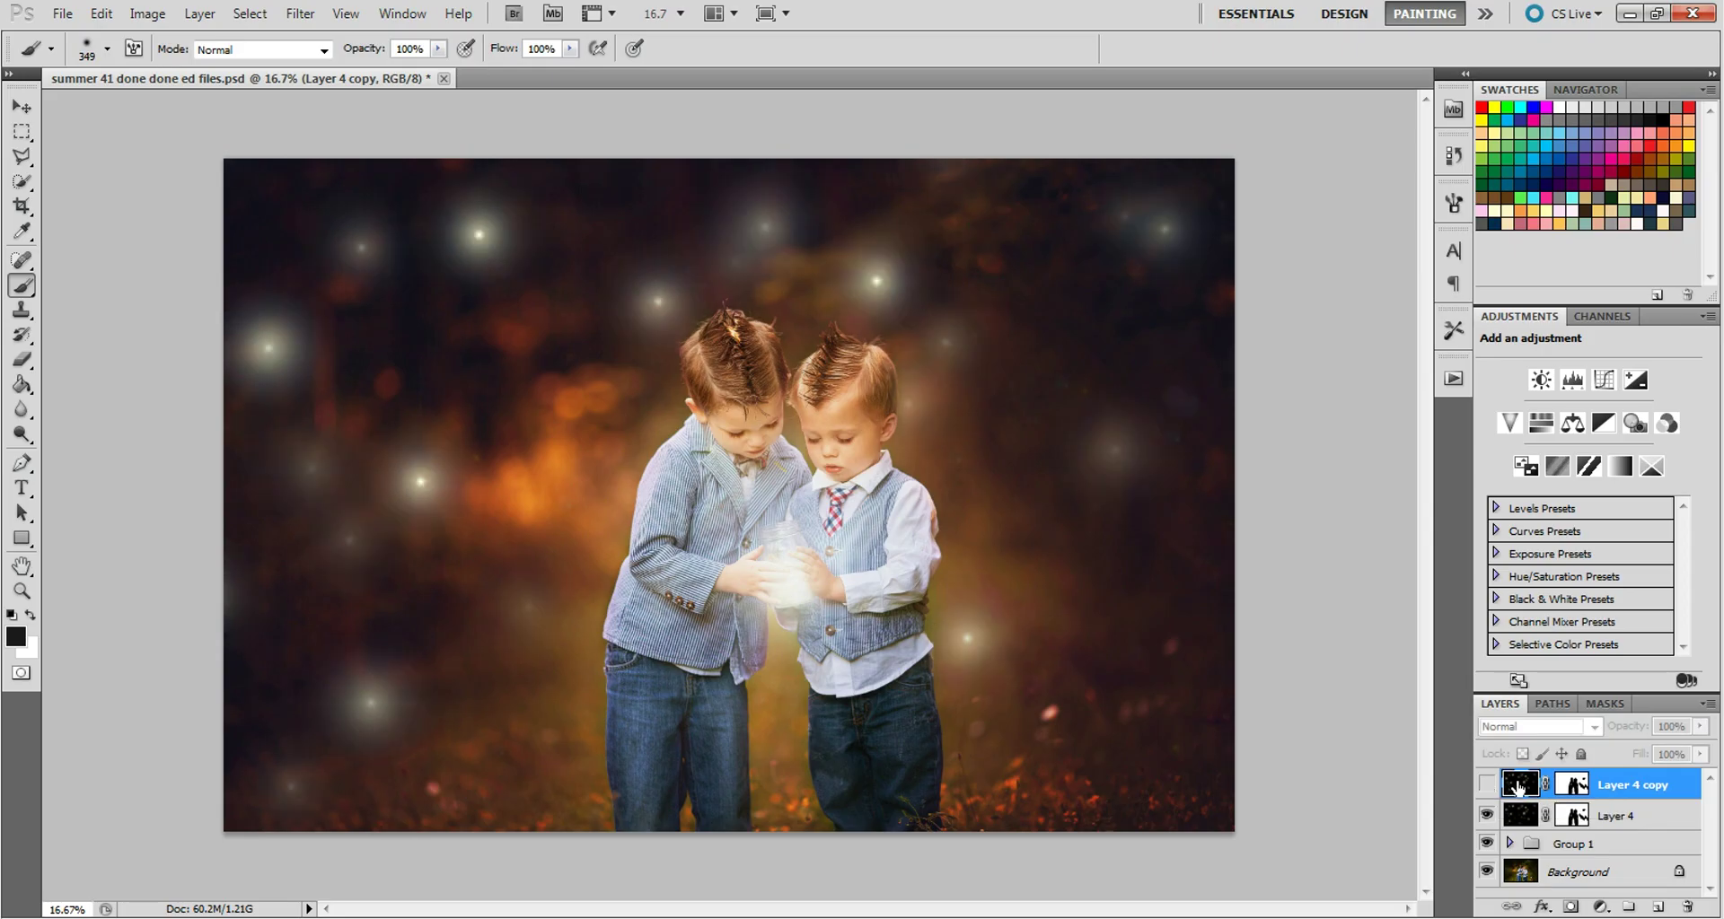
{"action": "left_click", "coordinate": [1688, 907]}
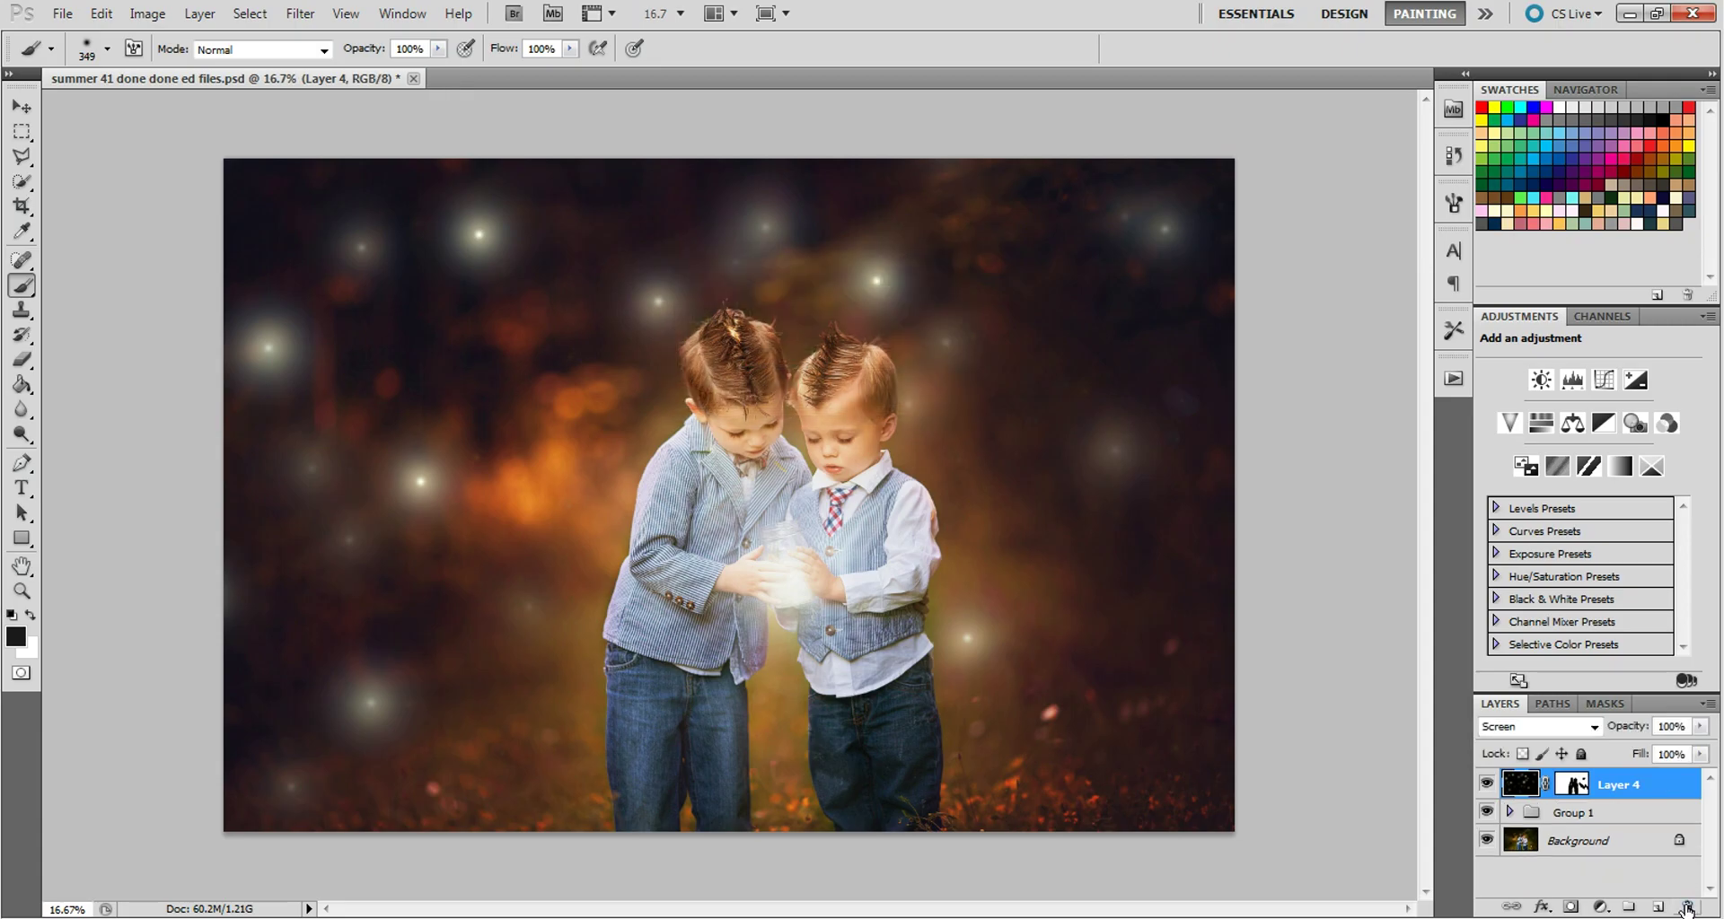
Flatten the image via Layer > Flatten Image, discarding hidden layers
{"action": "left_click", "coordinate": [213, 17]}
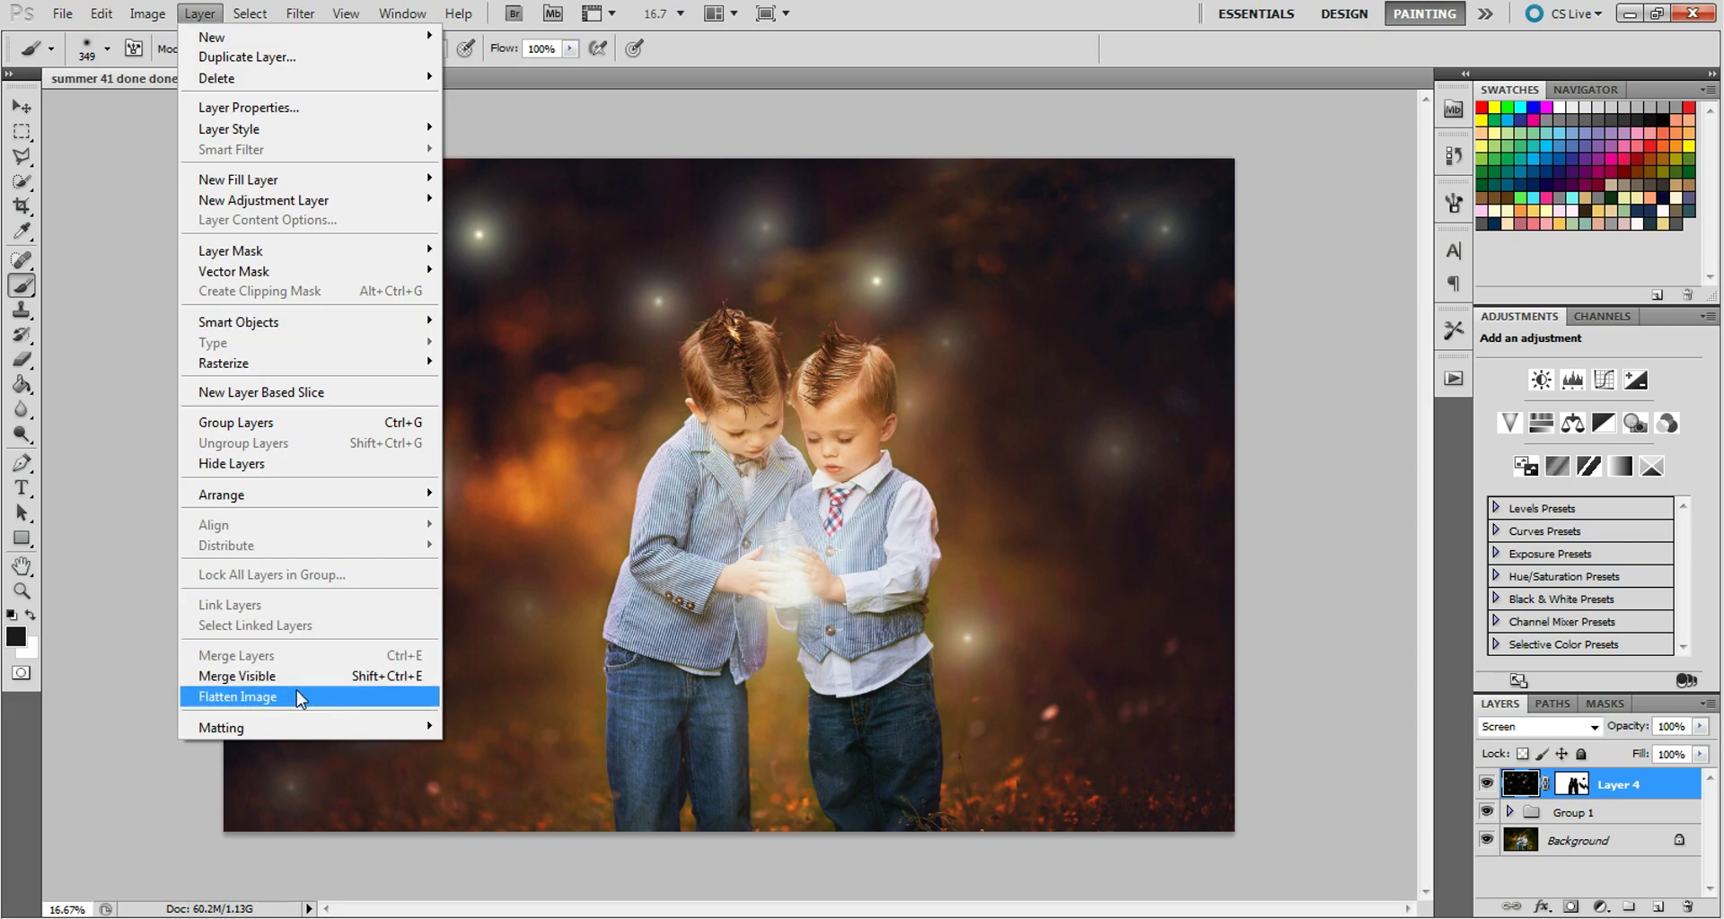
{"action": "left_click", "coordinate": [300, 699]}
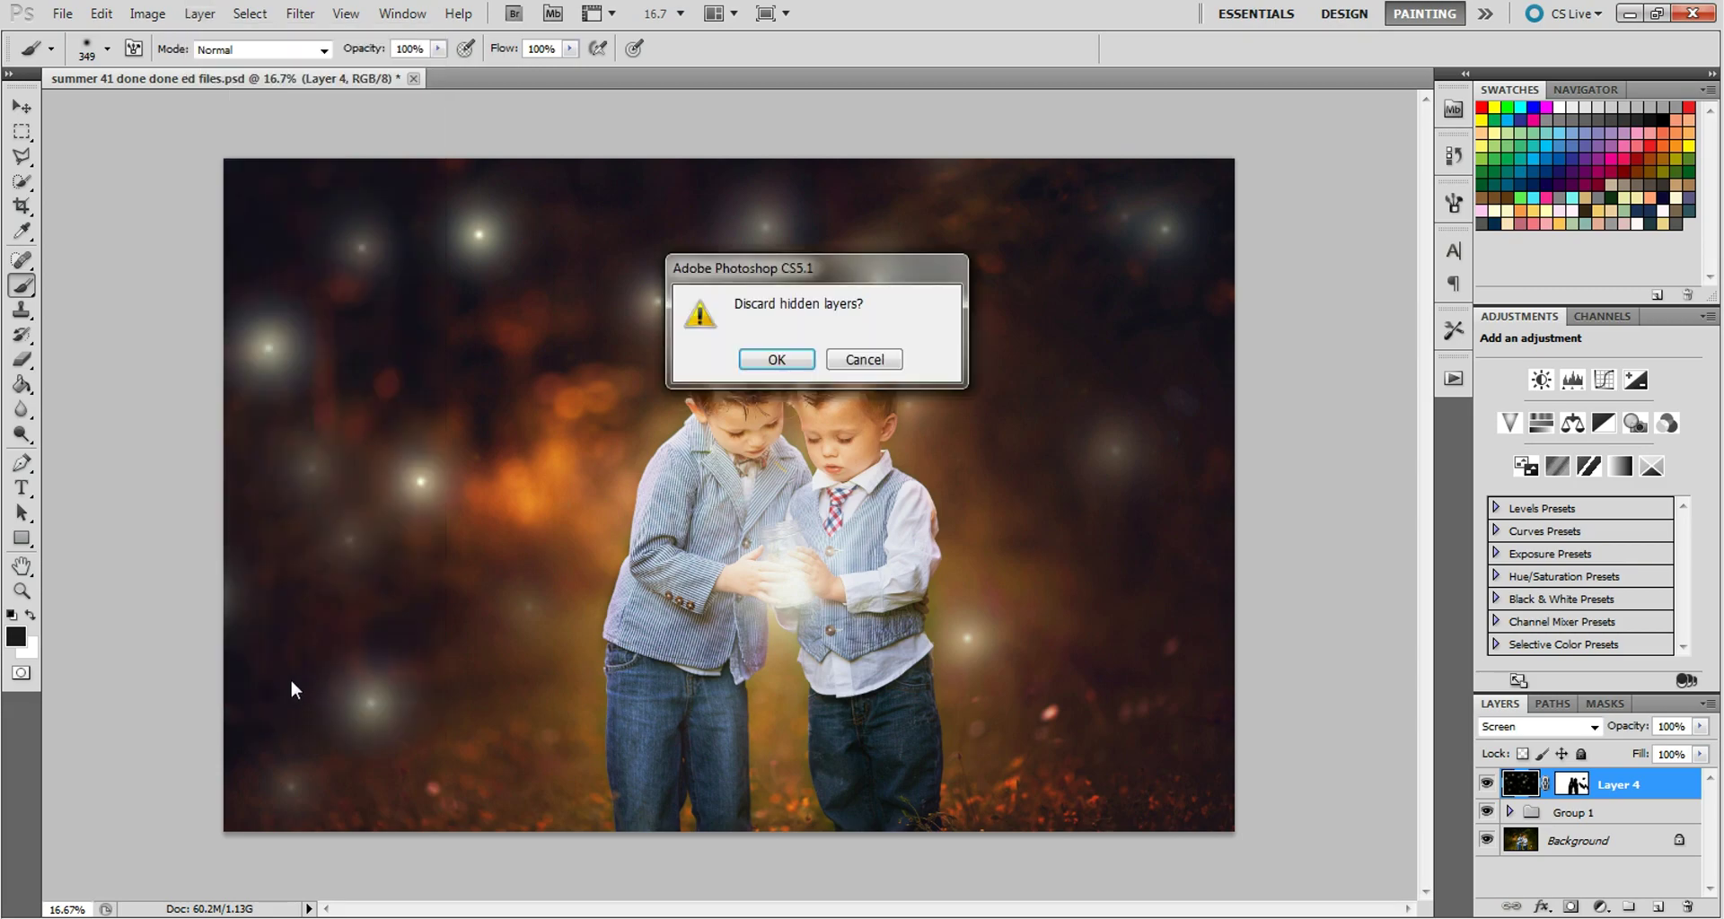
{"action": "left_click", "coordinate": [776, 360]}
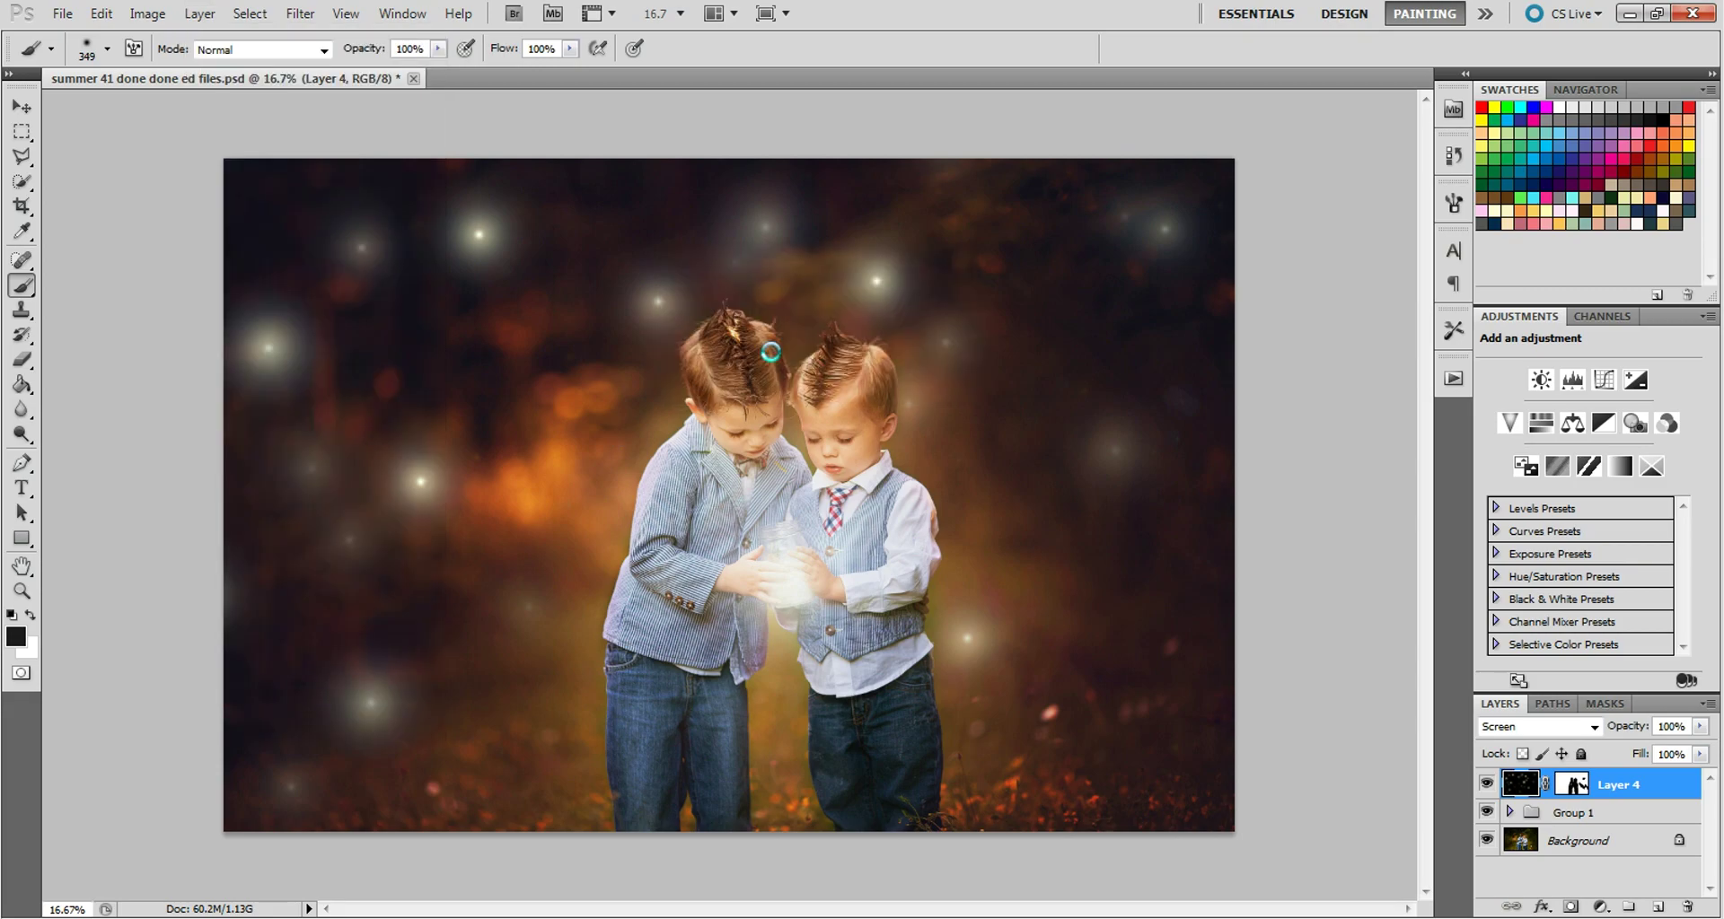